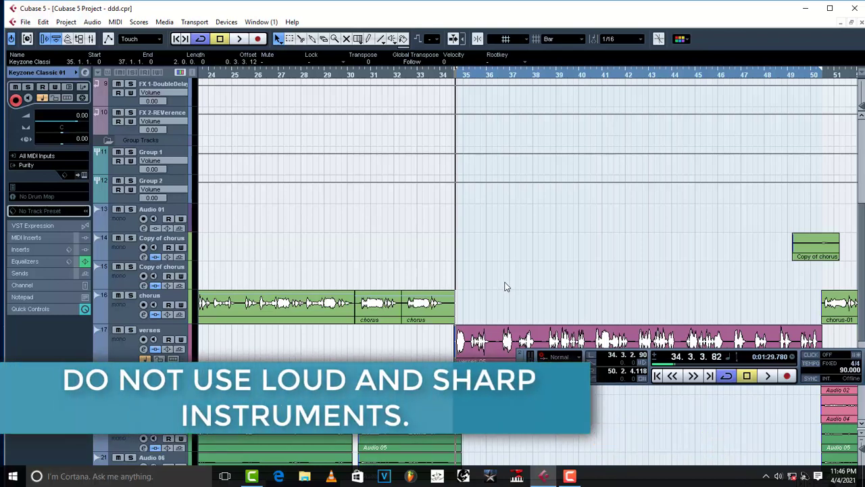
Play the verse section starting at bar 34, watch the channel levels in the Mixer, and stop playback
key(space)
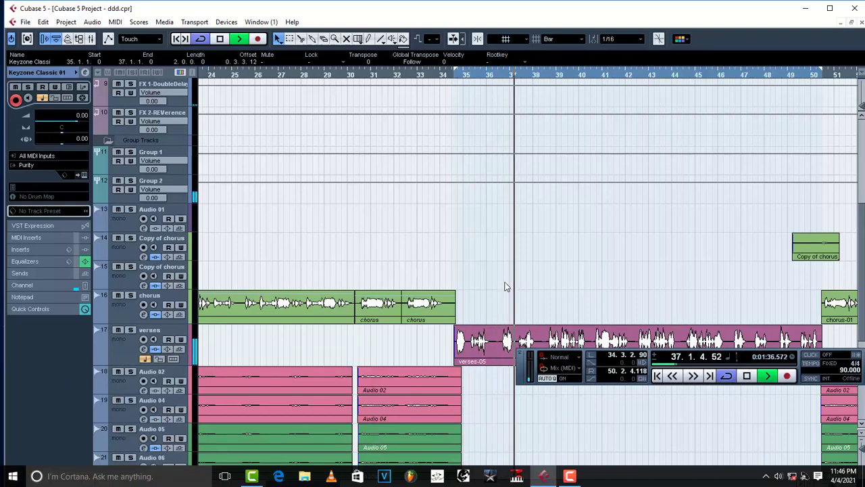
key(F3)
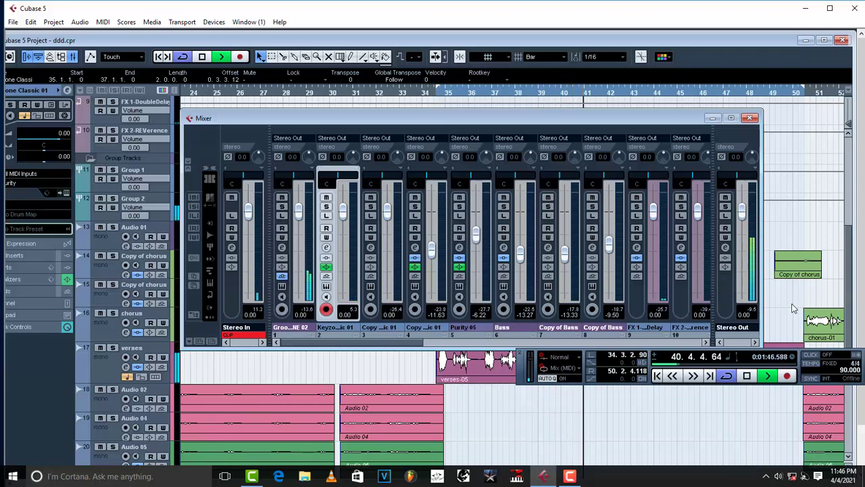
click(747, 375)
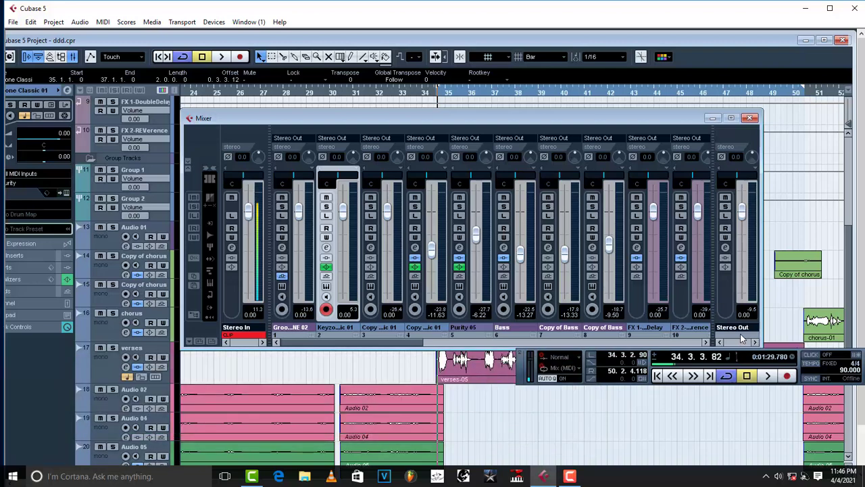
key(space)
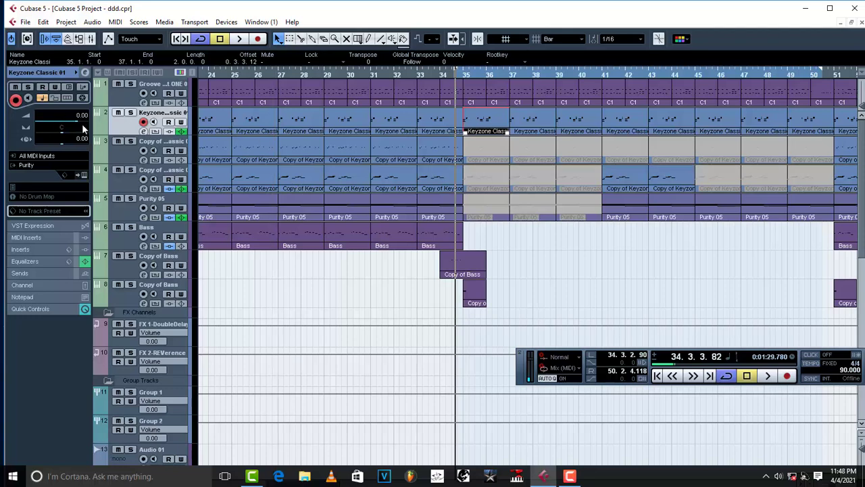
Duplicate the Keyzone Classic 01 track and solo the original
right_click(124, 127)
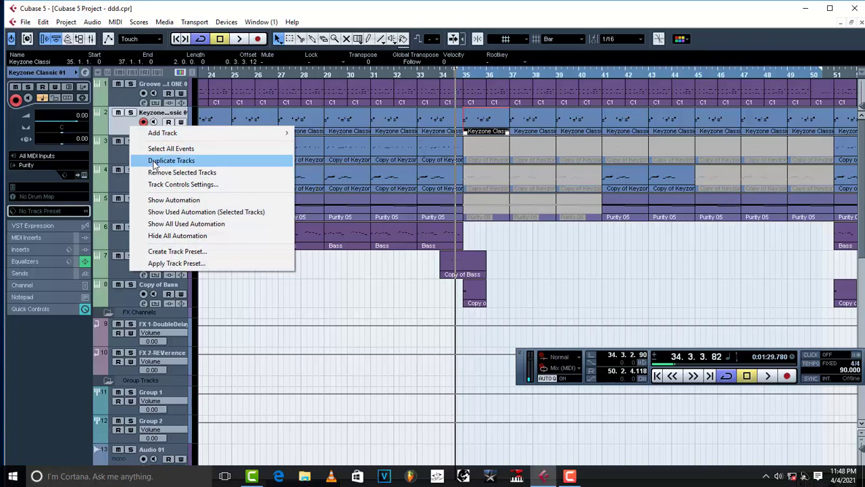
click(154, 160)
click(130, 112)
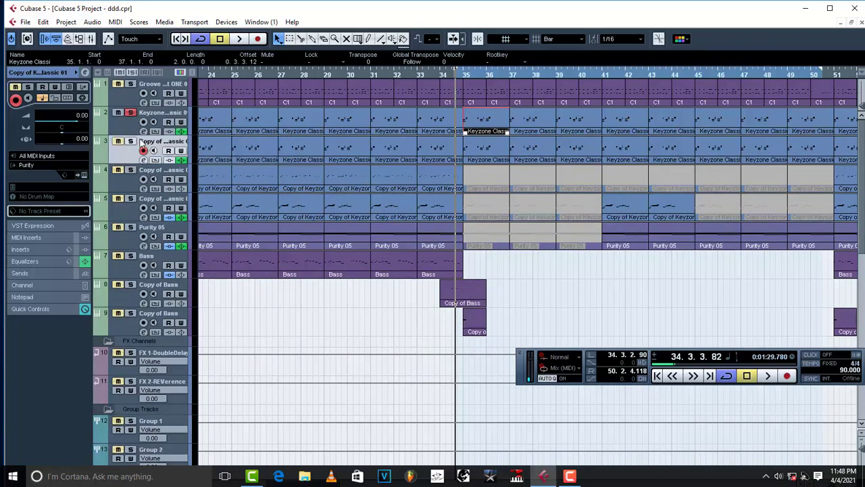
Change the duplicated track's instrument to Vanguard, discarding the changes to Purity
click(37, 164)
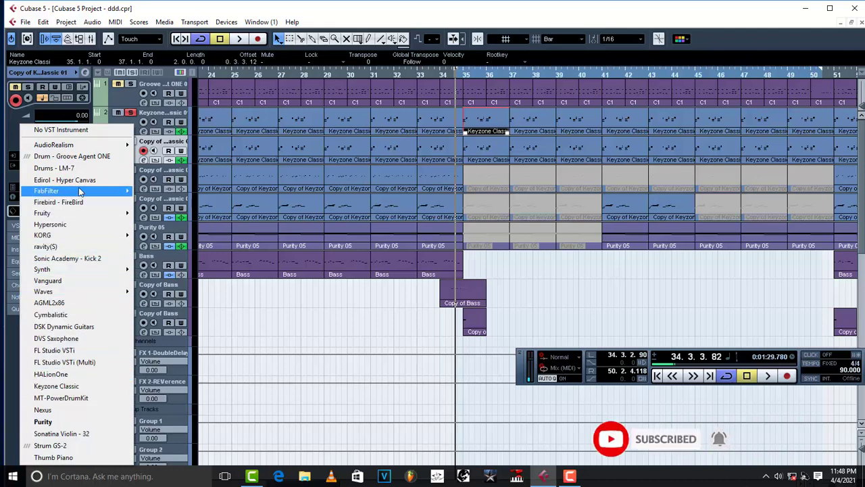
mouse_move(79, 191)
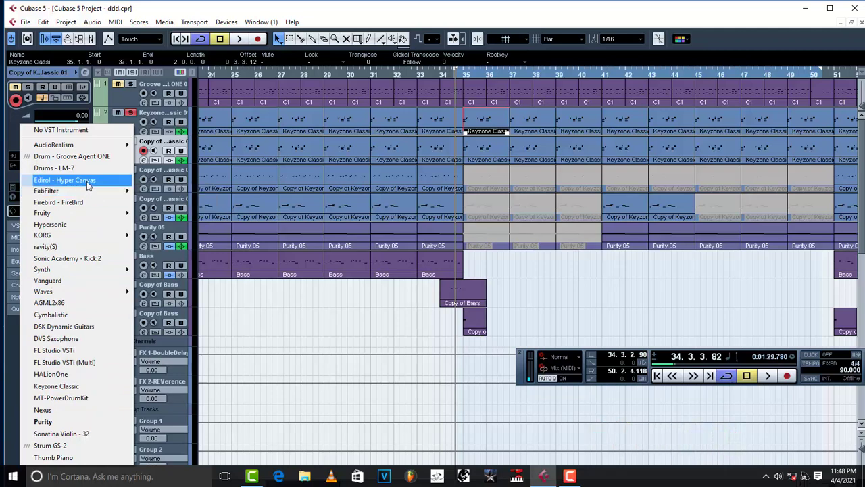
click(70, 282)
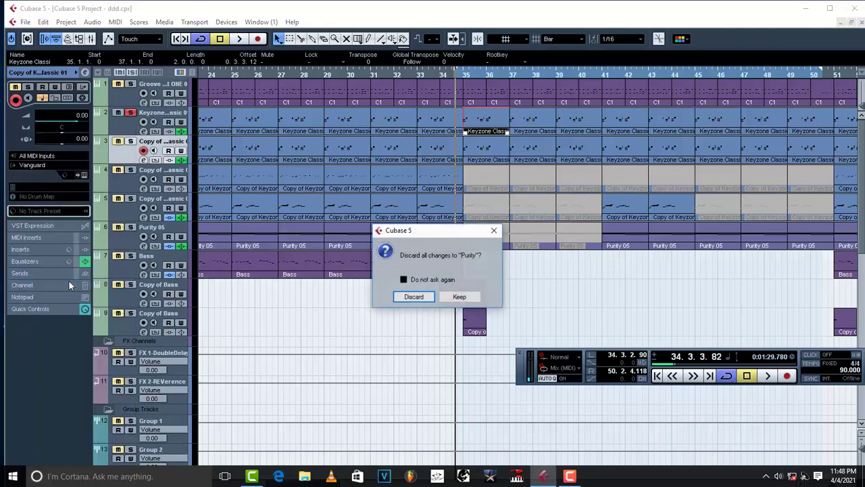
click(414, 297)
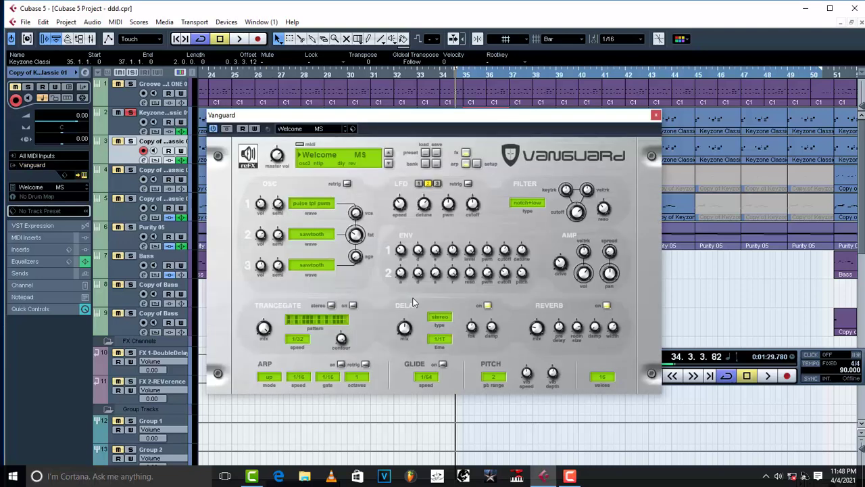
Start playback and go through the Vanguard presets as far as LD Corsten 01 MS
key(space)
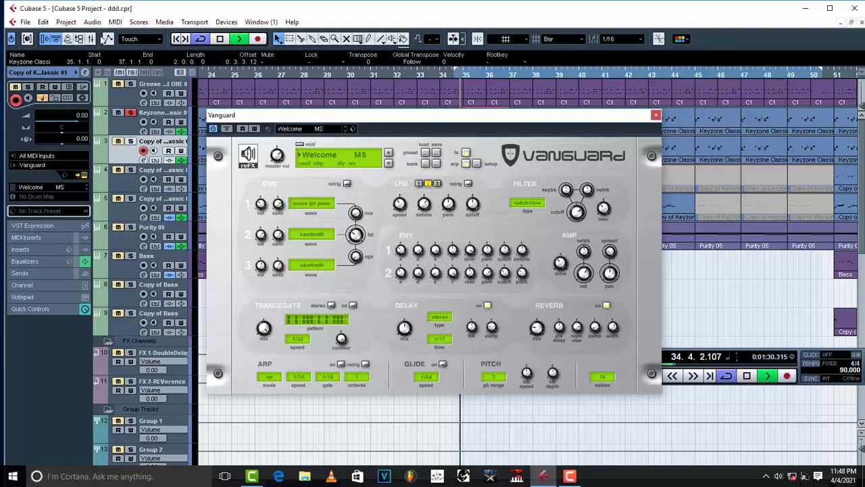
drag(302, 114, 290, 95)
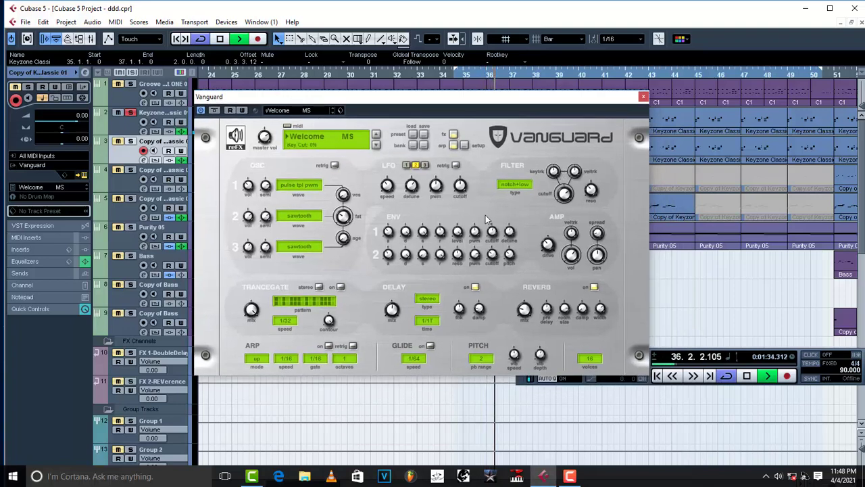
click(332, 112)
click(331, 113)
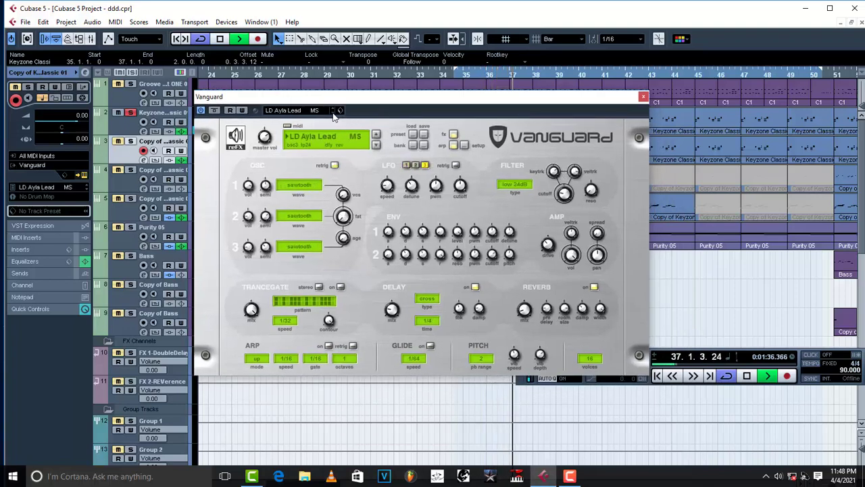
click(332, 113)
click(332, 113)
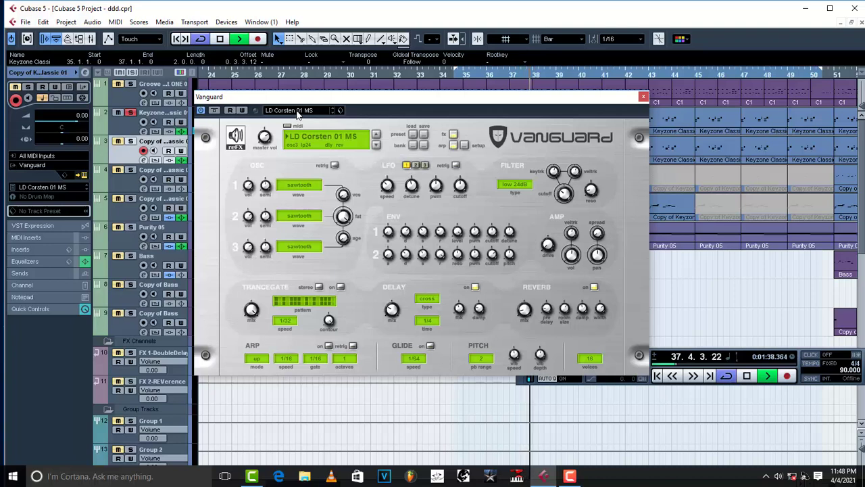
click(301, 111)
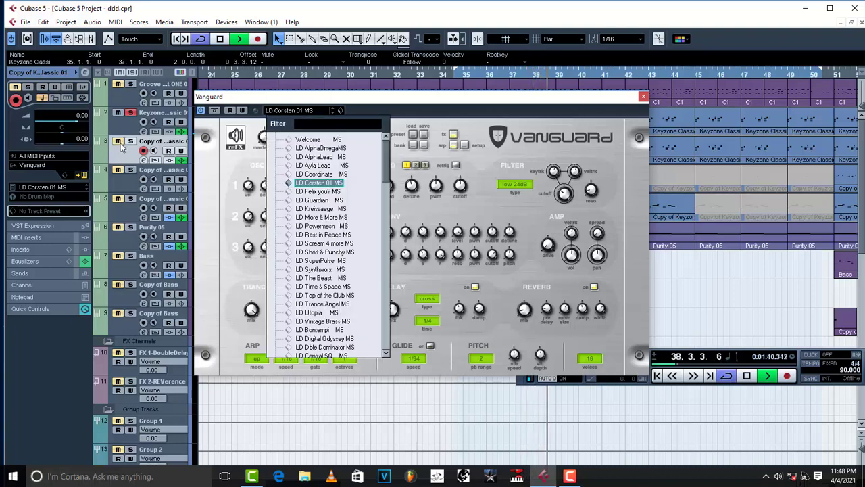
click(135, 125)
Move the solo from the original track to the Vanguard duplicate, listen to it, stop playback and close Vanguard
click(130, 112)
click(130, 141)
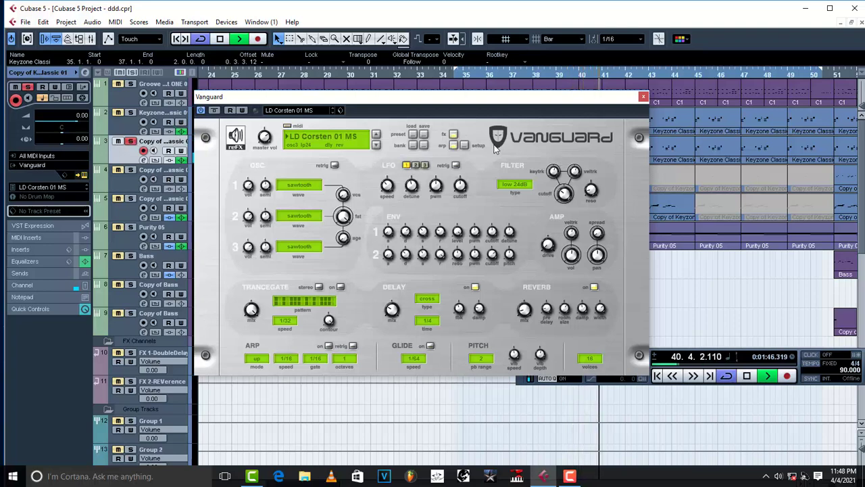
key(space)
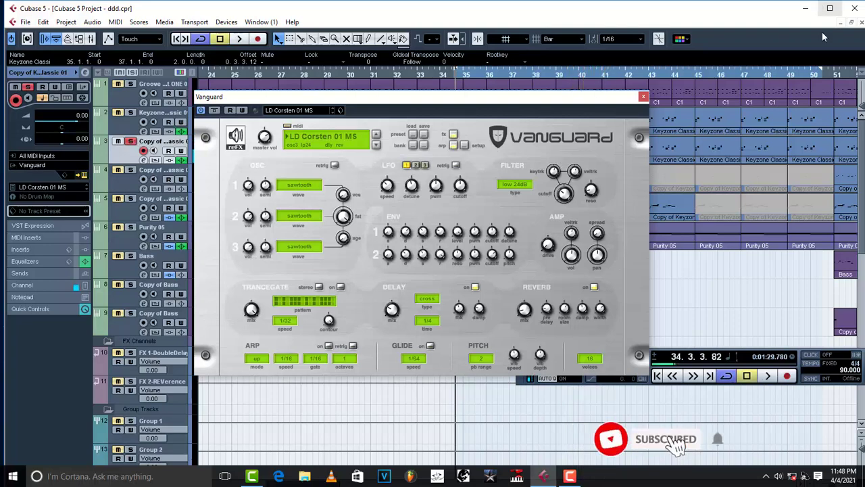
click(643, 97)
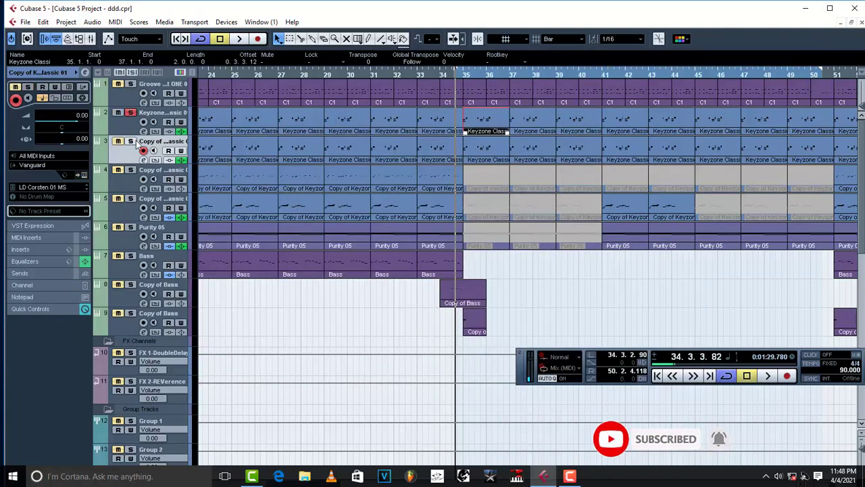
Compare the original Keyzone track with its Vanguard duplicate by playing each one soloed, ending with solo off
key(space)
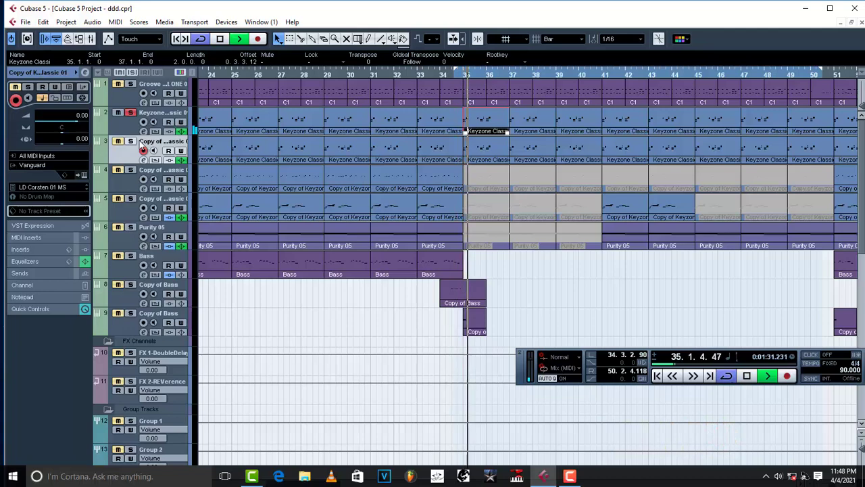
key(space)
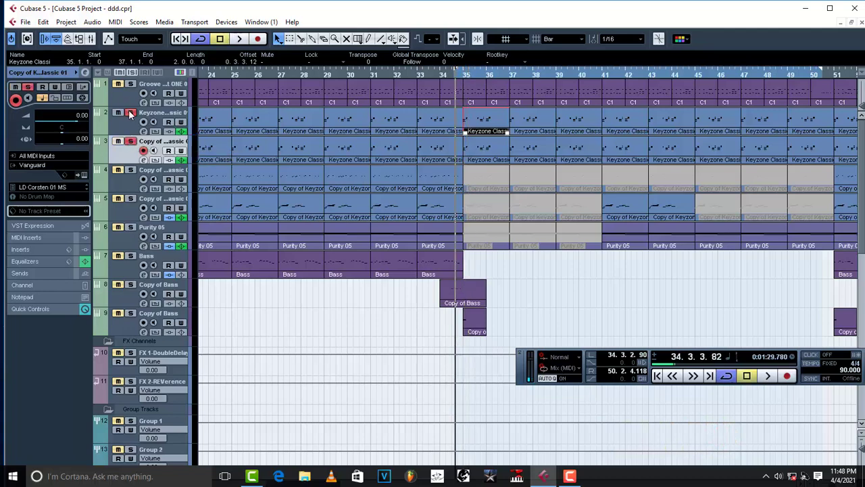
click(131, 114)
key(space)
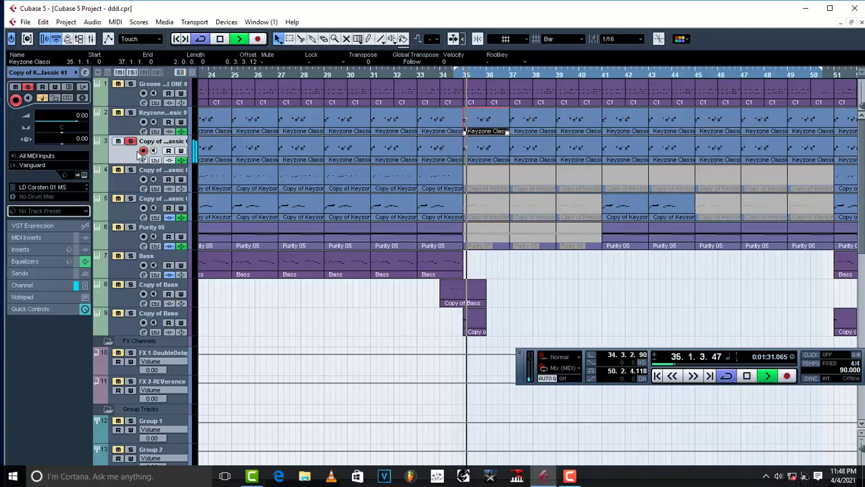
key(space)
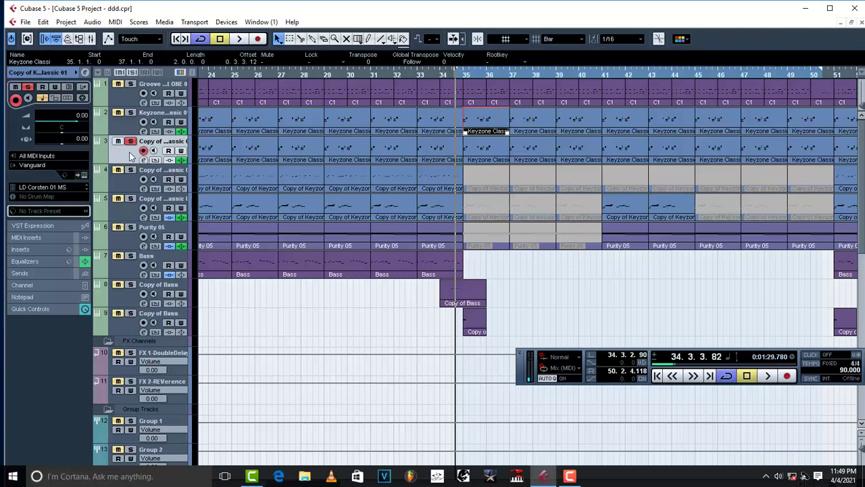
click(132, 142)
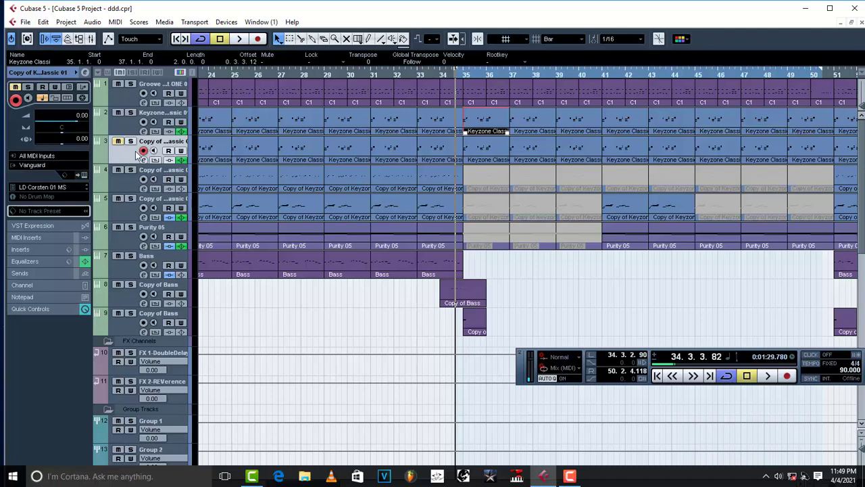
Replace the duplicated track's instrument with Nexus, discarding the changes to Vanguard
click(49, 165)
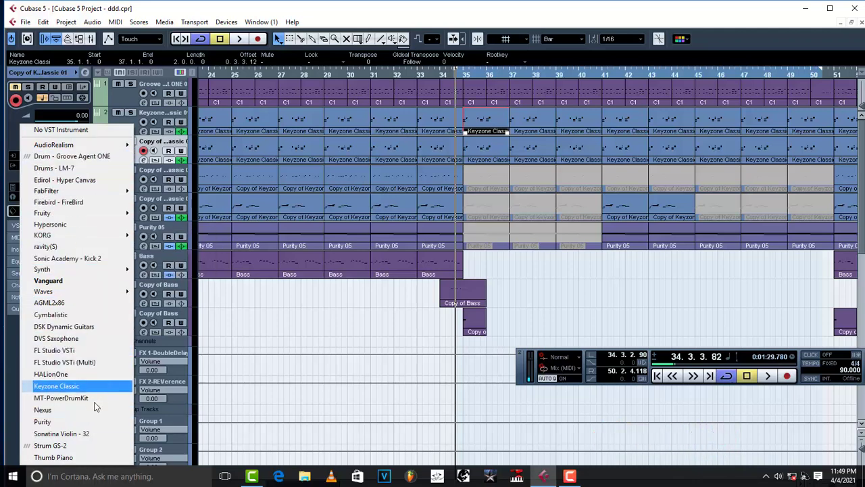
click(64, 409)
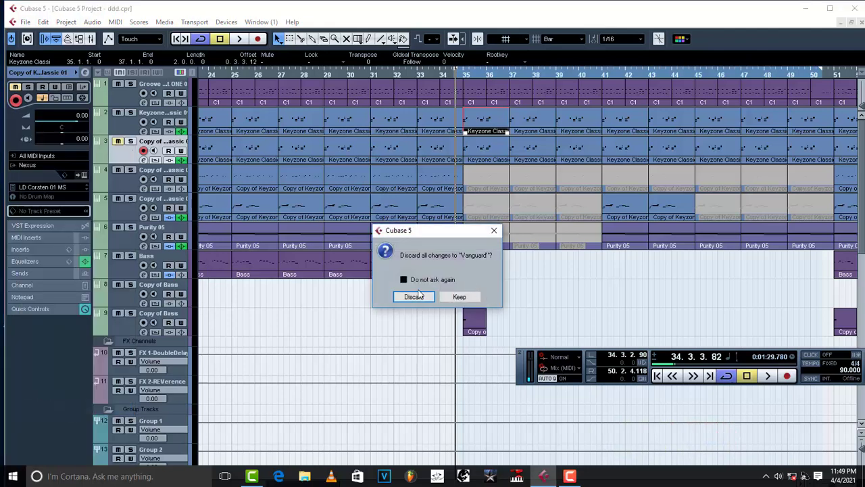
click(415, 297)
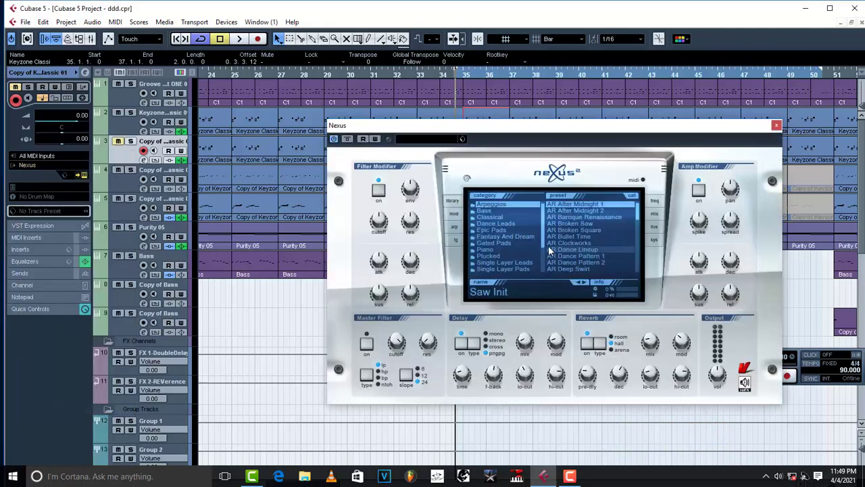
Solo the Nexus track, start playback and step backward through the presets to VO Formant Choir 1
click(131, 141)
key(space)
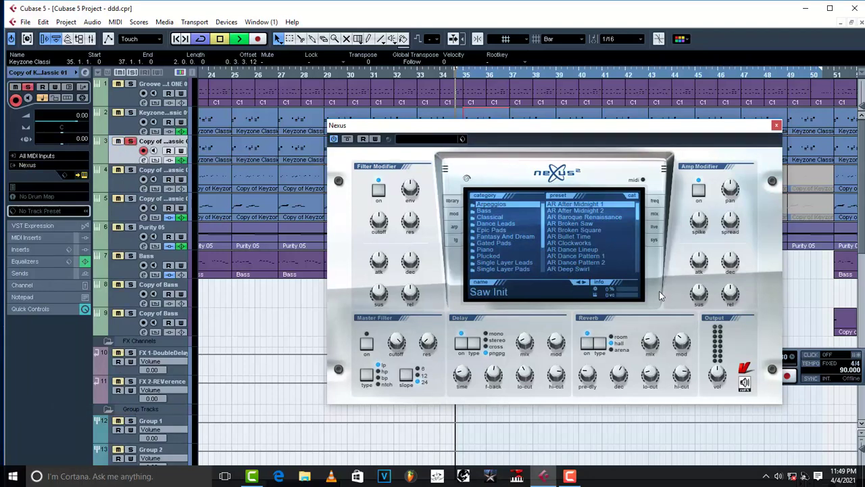
click(577, 280)
click(576, 280)
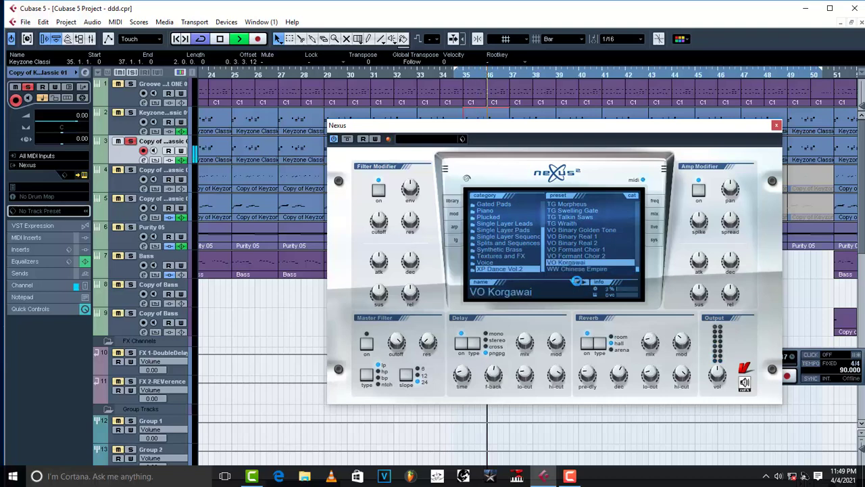
click(577, 280)
click(577, 280)
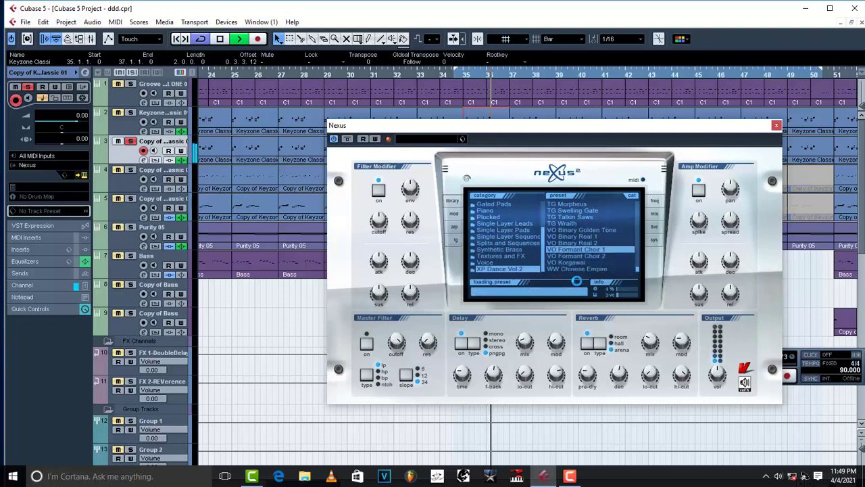
Choose the Single Layer Leads category, step back through the presets to PL Technokrat, and close Nexus with playback stopped
click(500, 224)
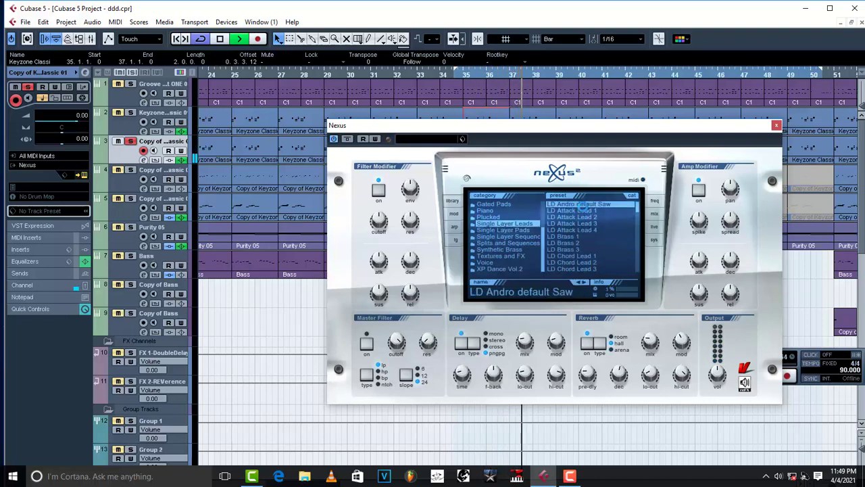
click(577, 281)
click(577, 281)
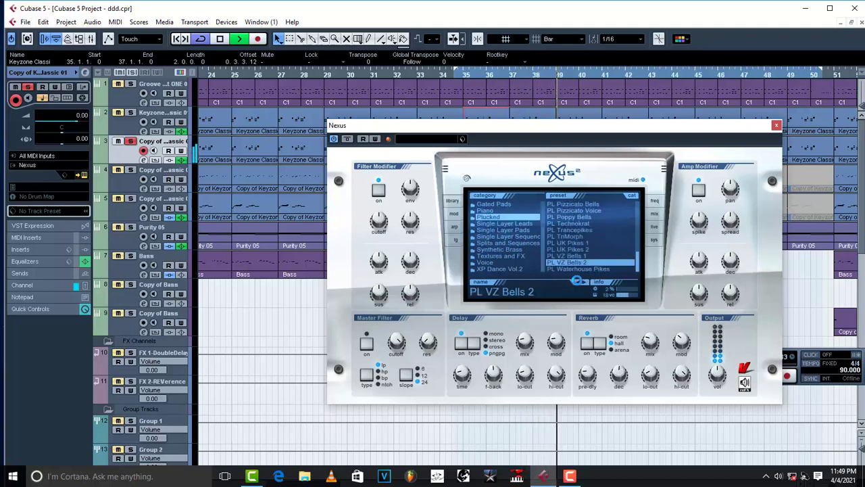
click(577, 280)
click(576, 280)
click(577, 280)
click(577, 280)
click(576, 280)
click(576, 280)
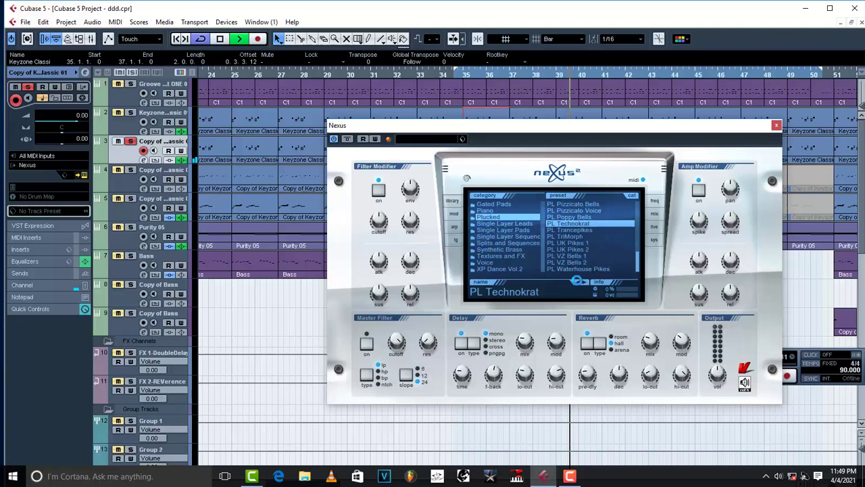
click(777, 125)
key(space)
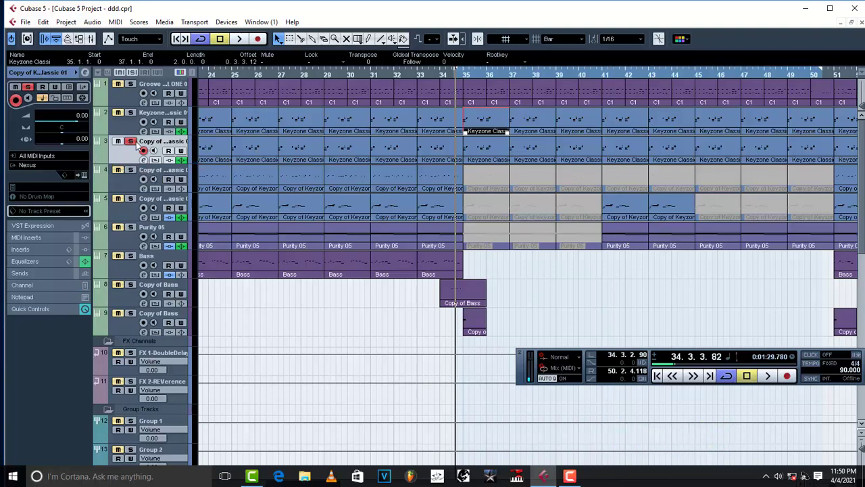
Turn off solo on the duplicated Nexus track and remove that track from the project
key(s)
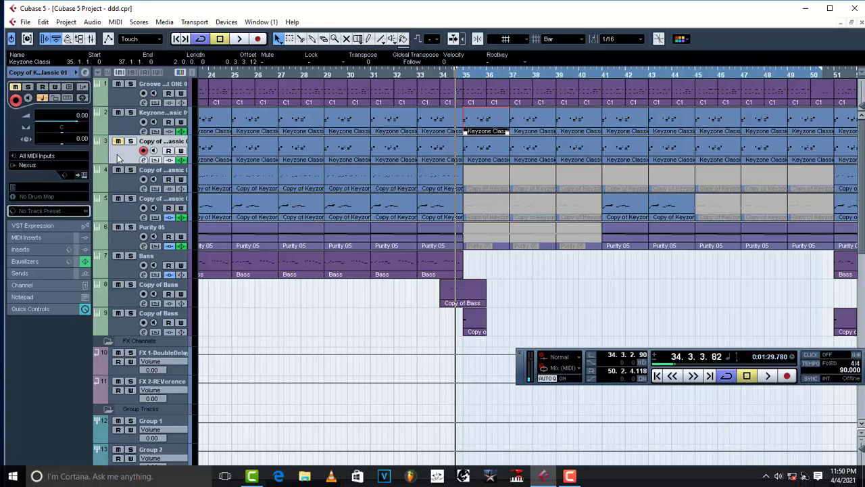
right_click(117, 154)
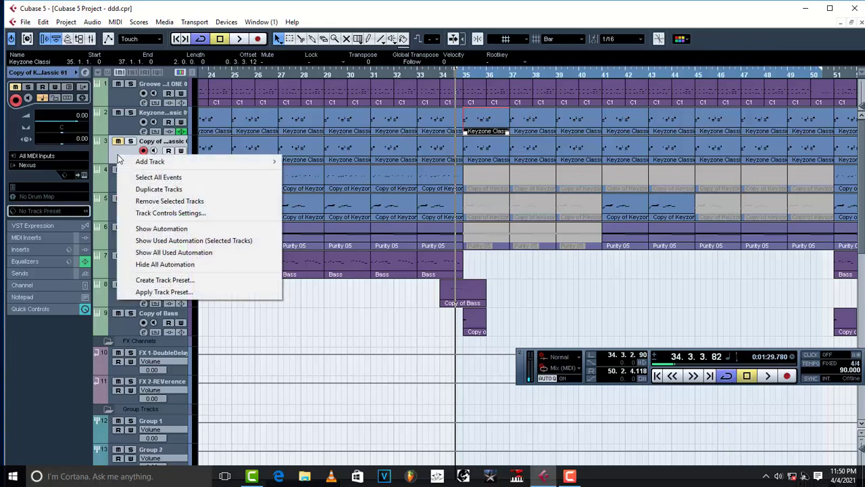
click(158, 203)
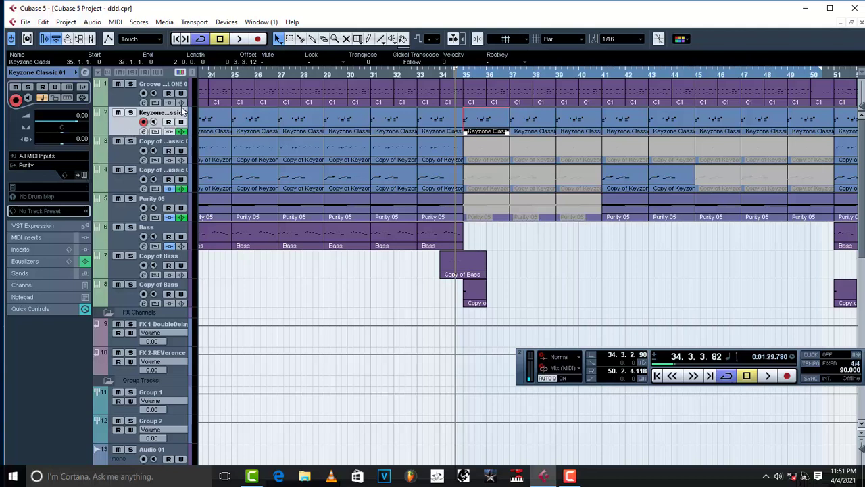
Solo the original Keyzone Classic track and play it from bar 35
click(130, 113)
key(space)
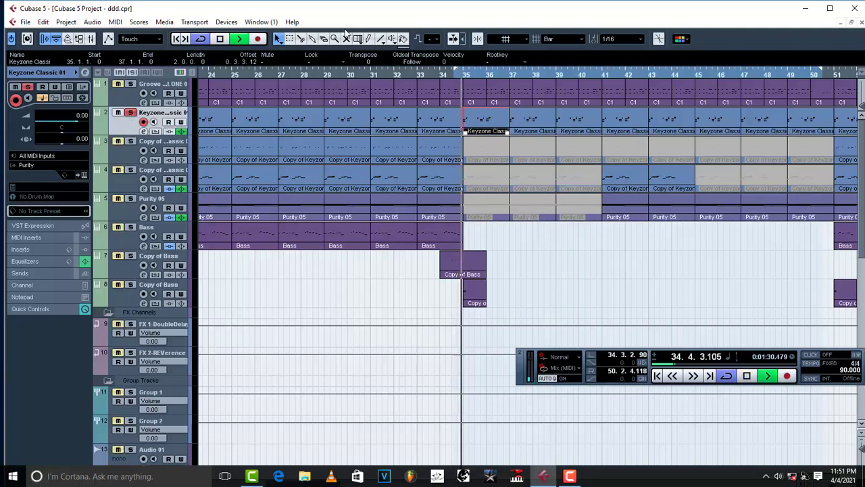
click(463, 80)
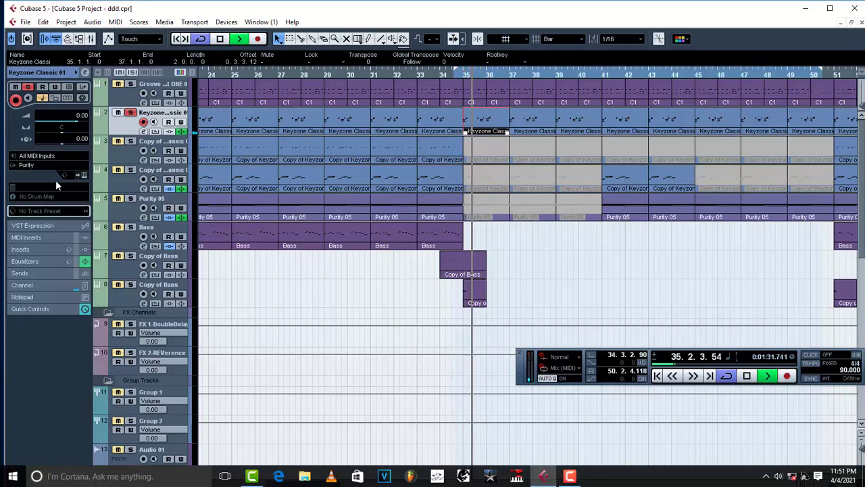
Open the track's Purity instrument, audition Acoustic Grand repeatedly, including with the track volume at 6.02, and close Purity with playback stopped
click(80, 174)
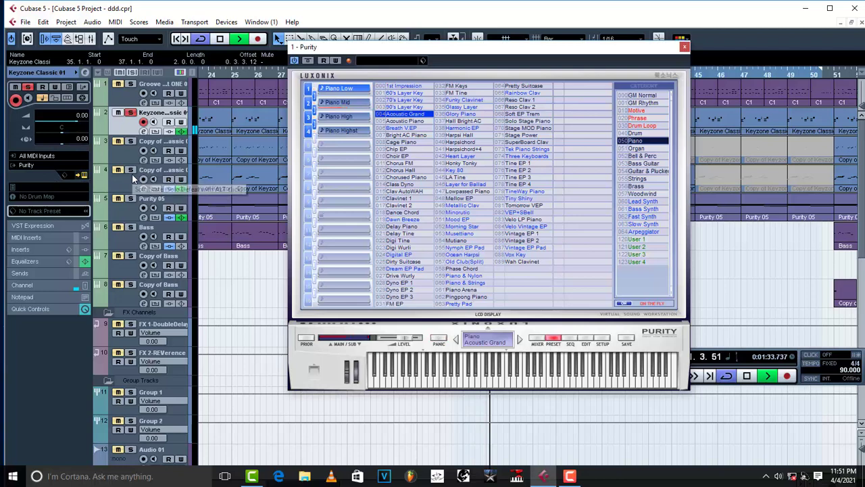
key(space)
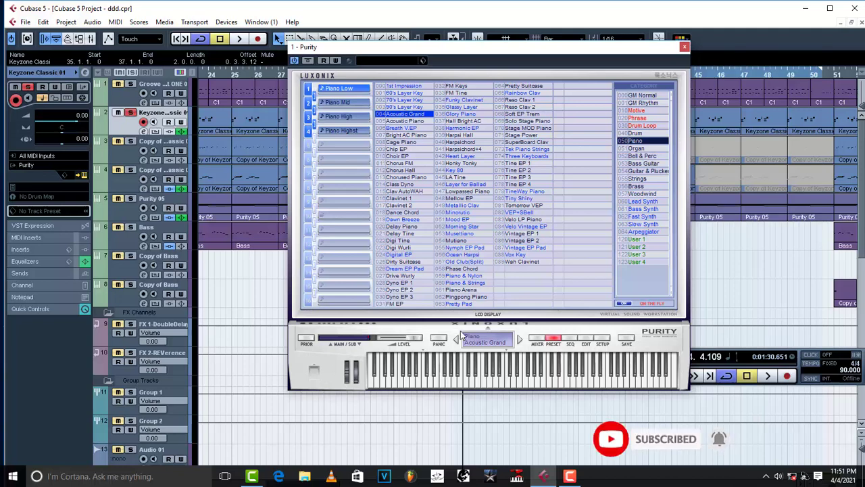
key(space)
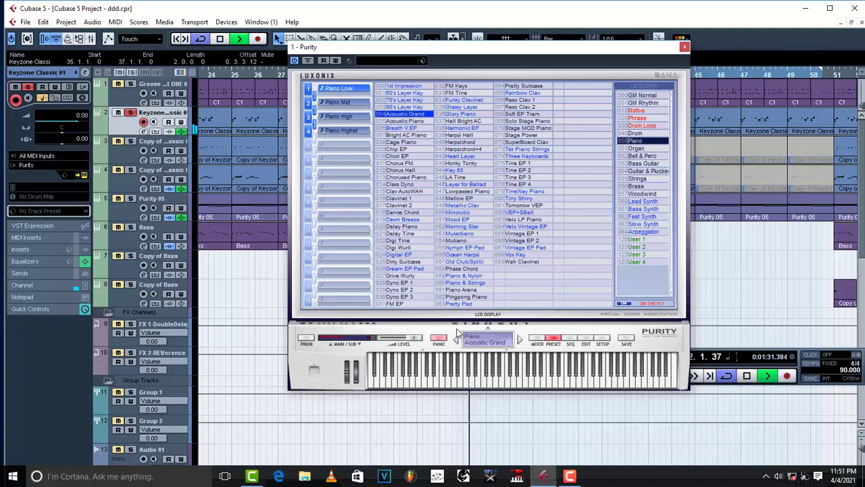
key(space)
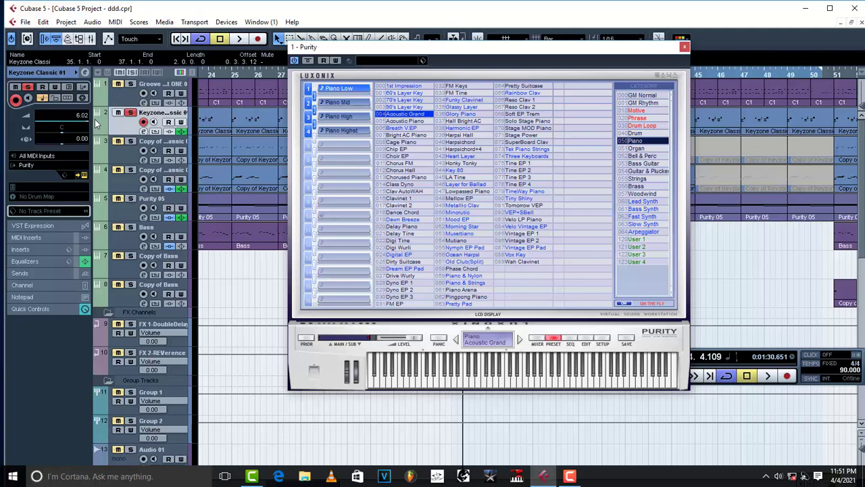
key(space)
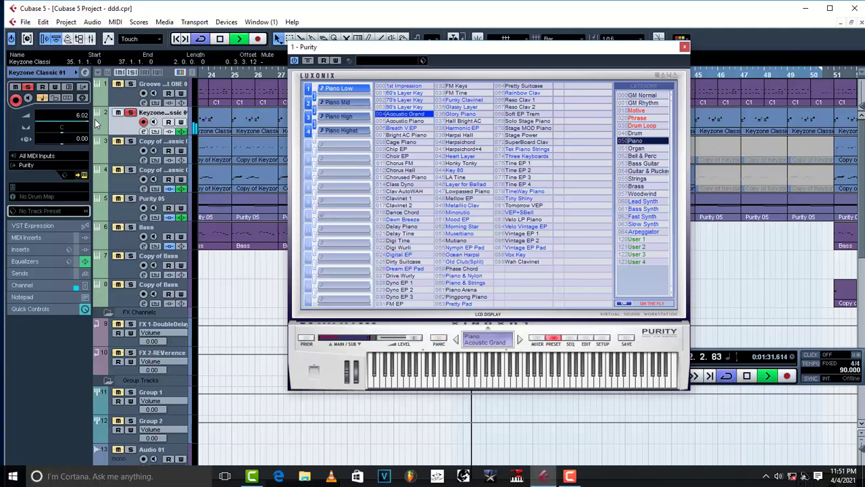
key(space)
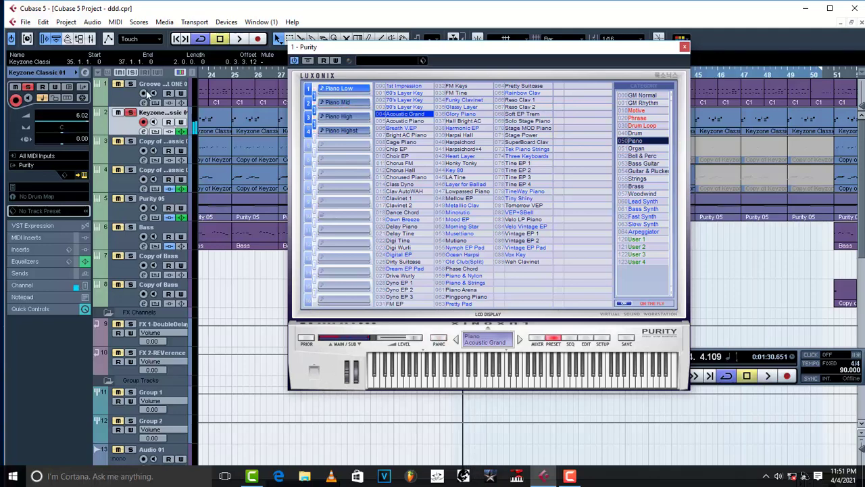
click(685, 47)
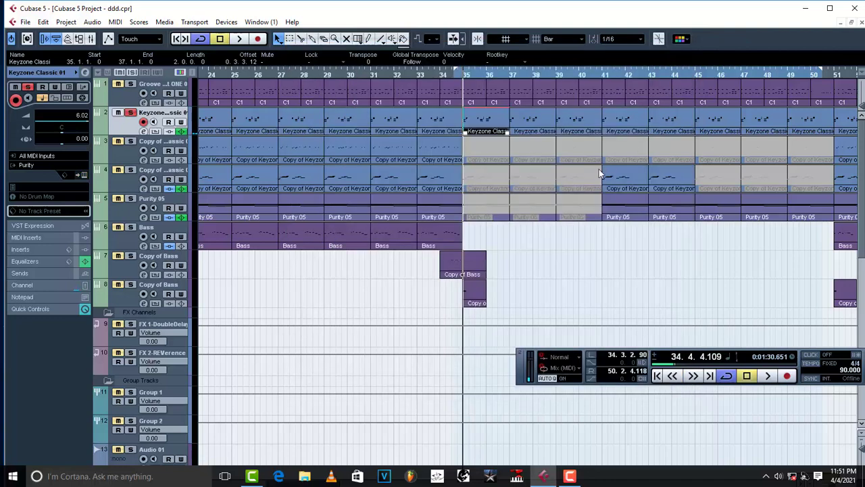
Open the Keyzone Classic part at bar 35 in the Key Editor, raise the first chord's velocity to about 77 and audition it
double_click(474, 120)
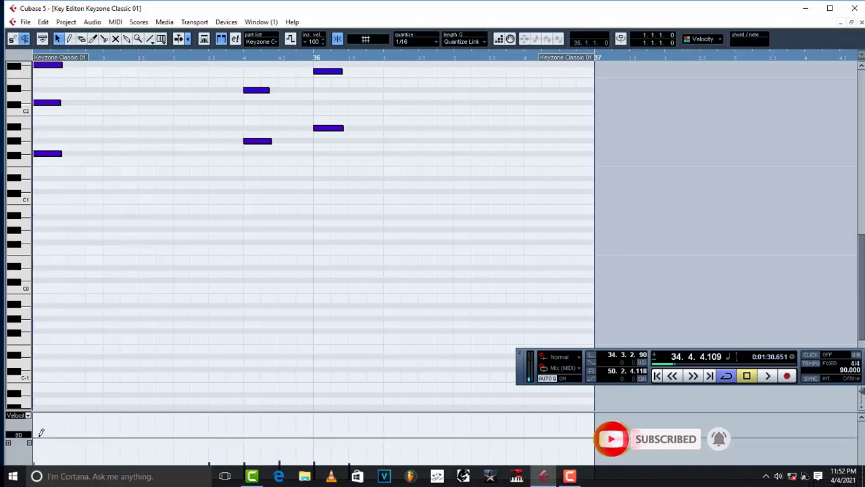
click(38, 431)
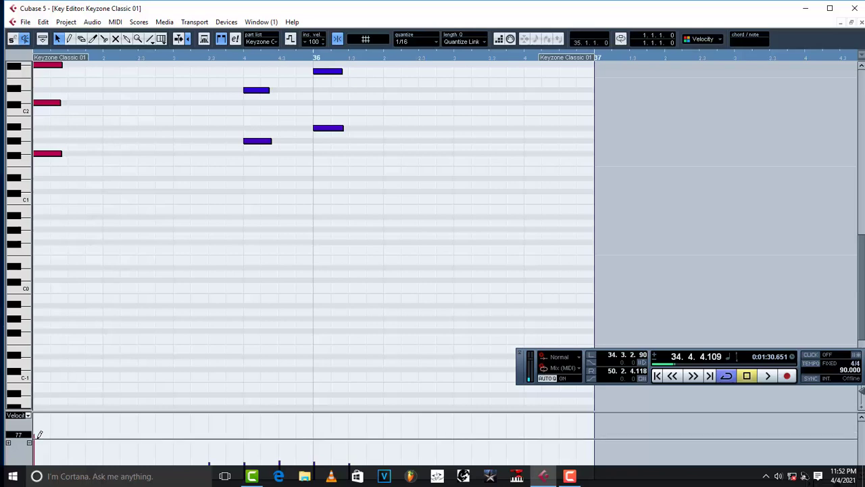
key(space)
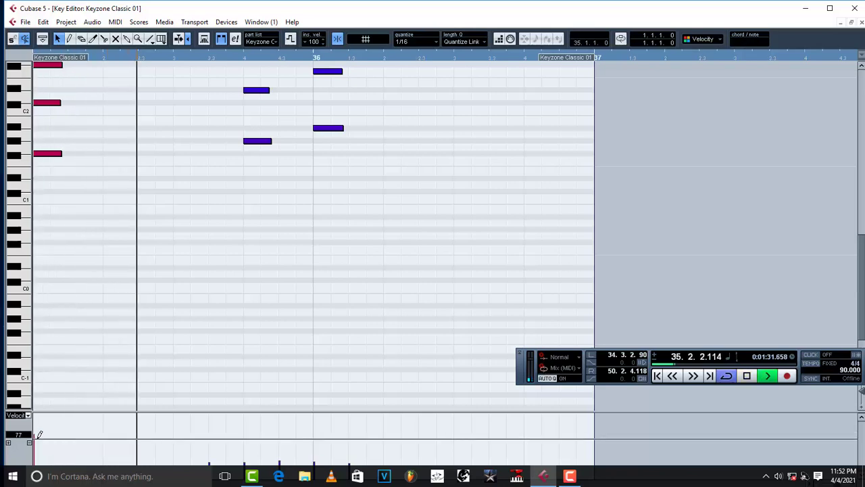
key(space)
key(space)
key(space)
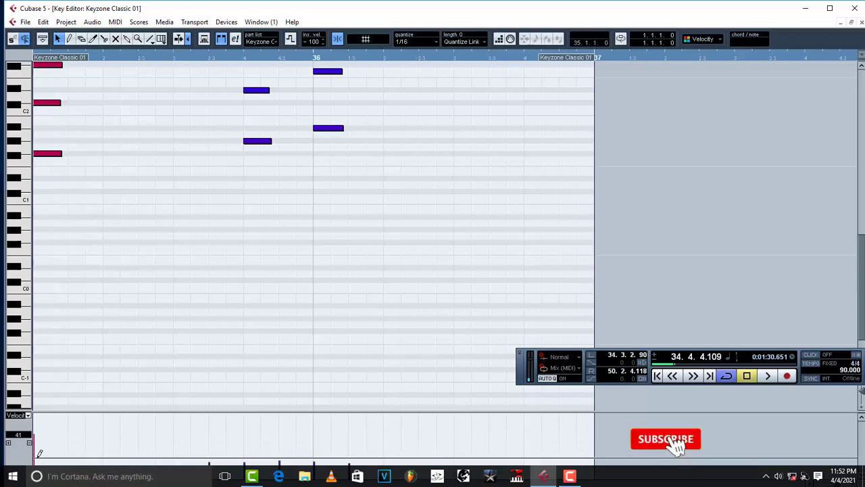
Lower the first chord's velocity again, look over the part's other notes and close the Key Editor
drag(39, 453, 41, 456)
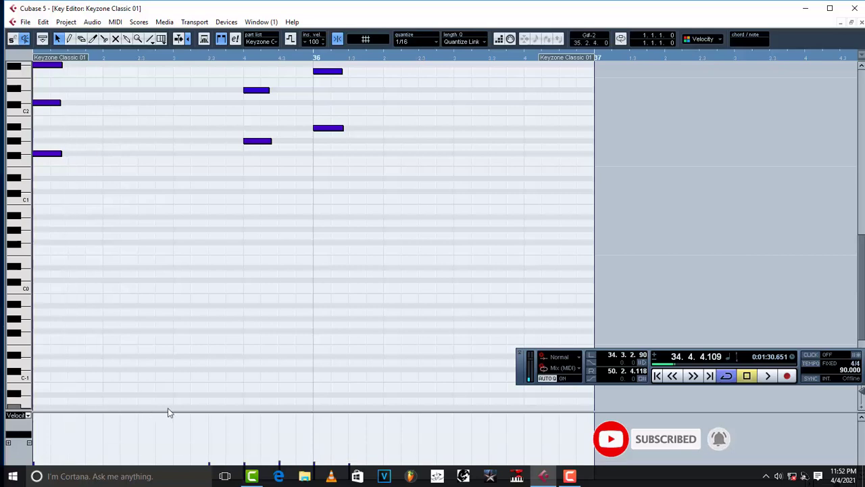
scroll(169, 407, down, 3)
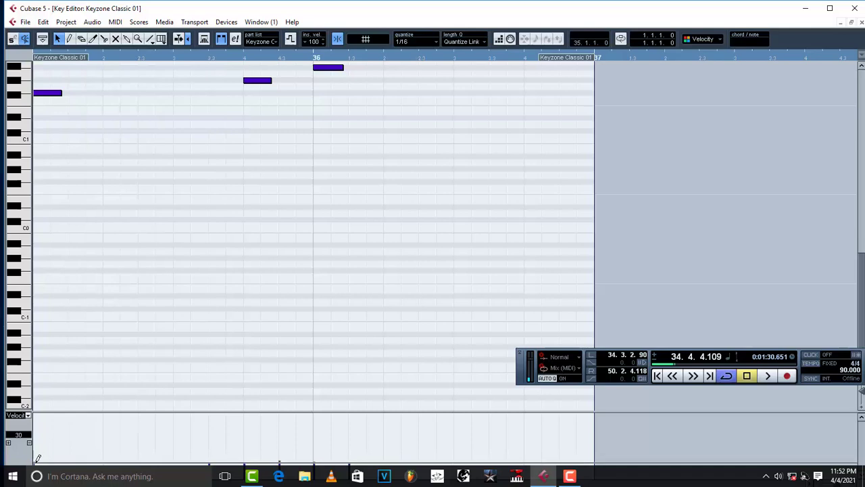
scroll(53, 176, up, 10)
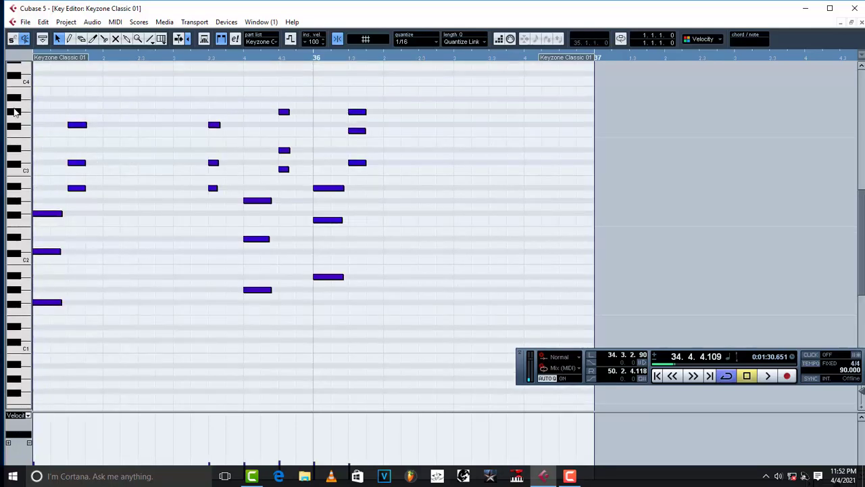
scroll(113, 337, down, 10)
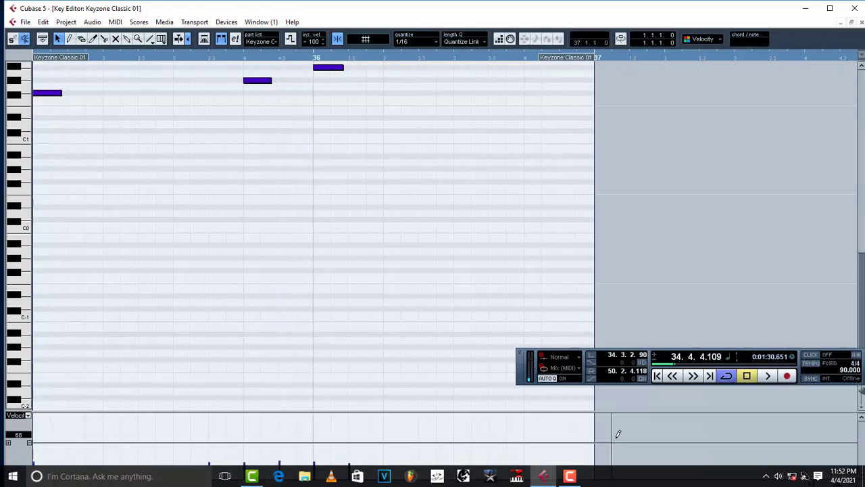
click(861, 22)
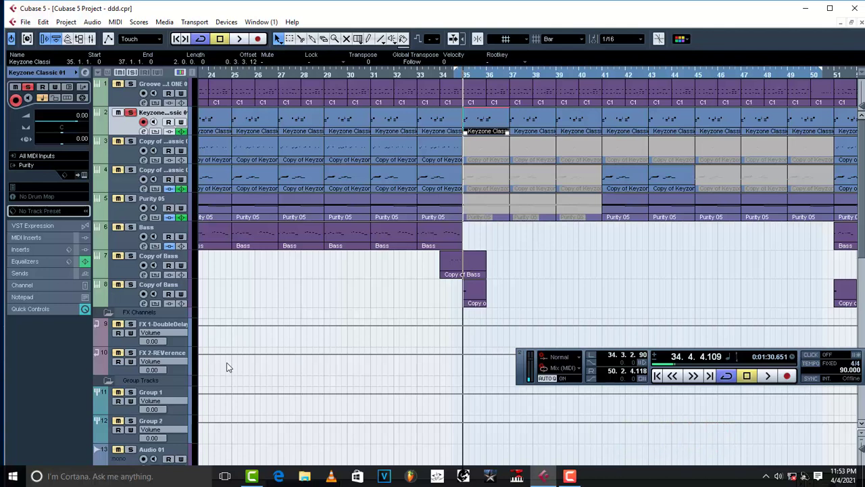
Lower Purity's output level slightly on the Keyzone Classic track, close the instrument and audition the soloed track
scroll(263, 409, down, 2)
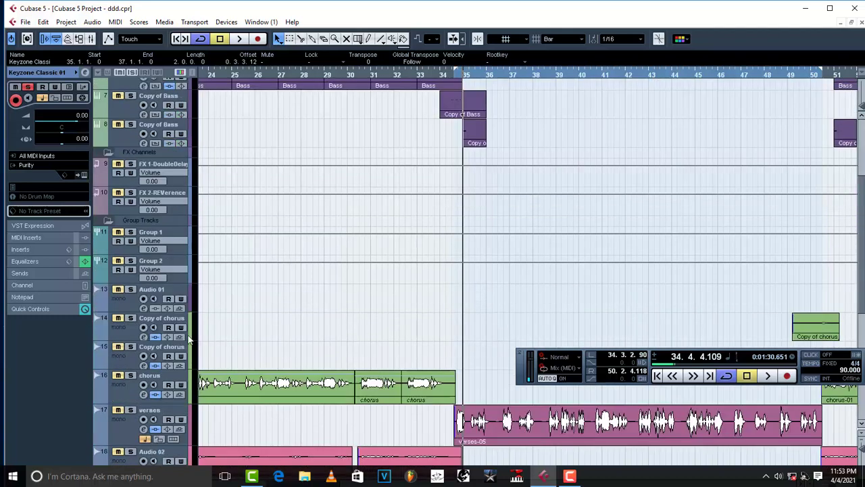
scroll(208, 304, up, 1)
scroll(280, 295, up, 1)
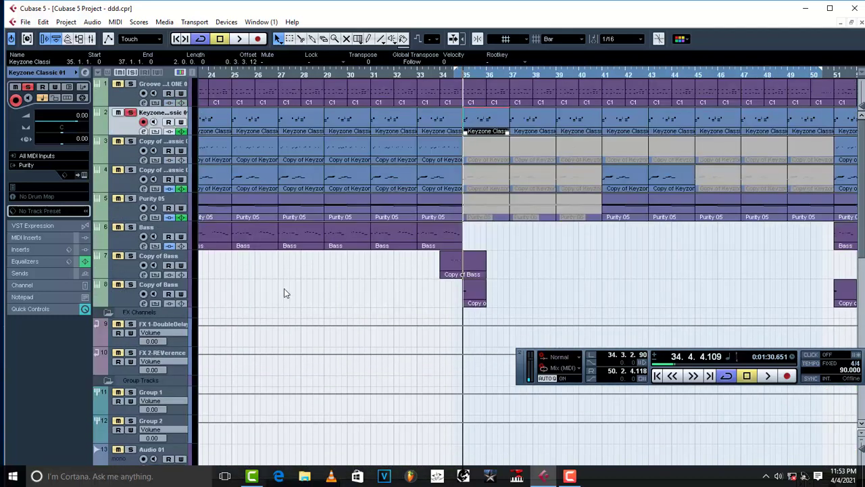
click(84, 176)
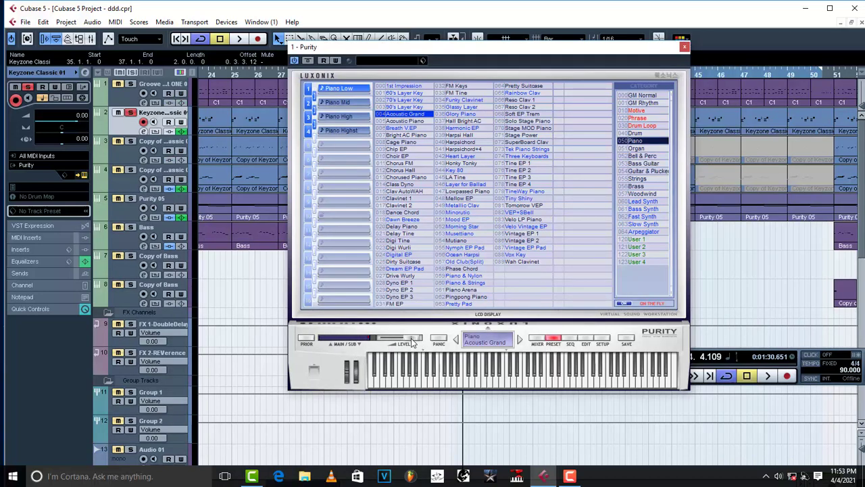
drag(413, 343, 402, 344)
click(685, 48)
key(space)
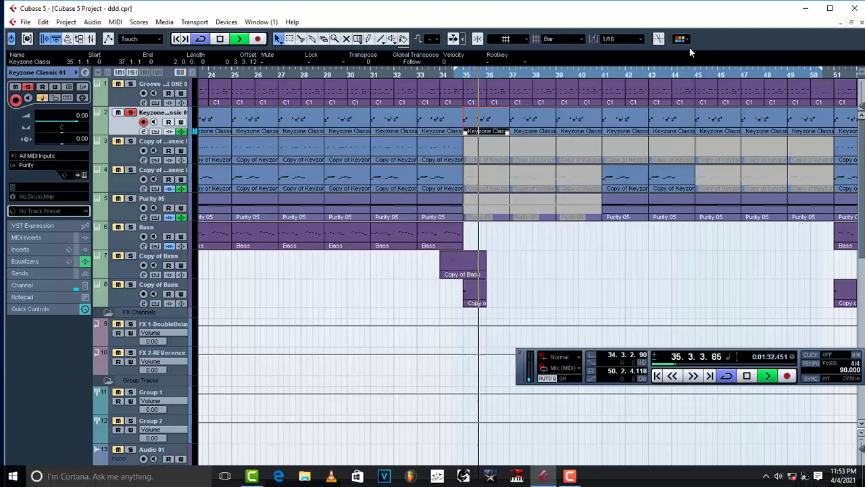
key(space)
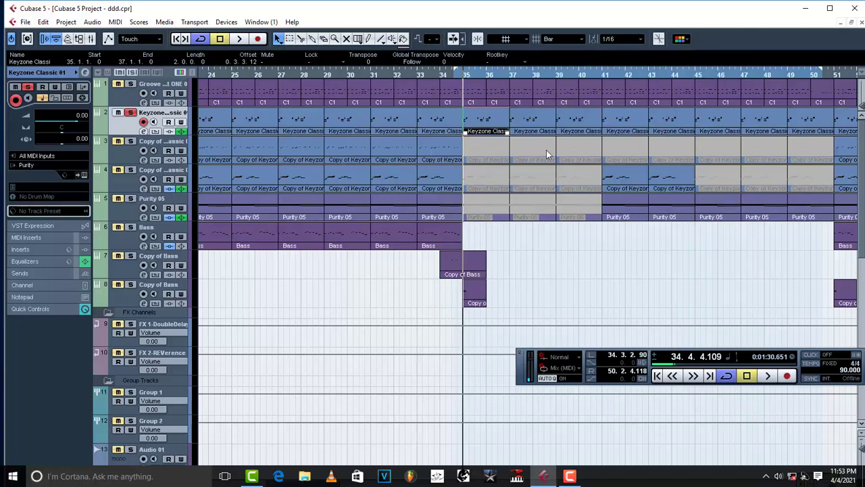
Examine the notes of the Keyzone Classic part at bar 35 in the Key Editor and close it
double_click(490, 122)
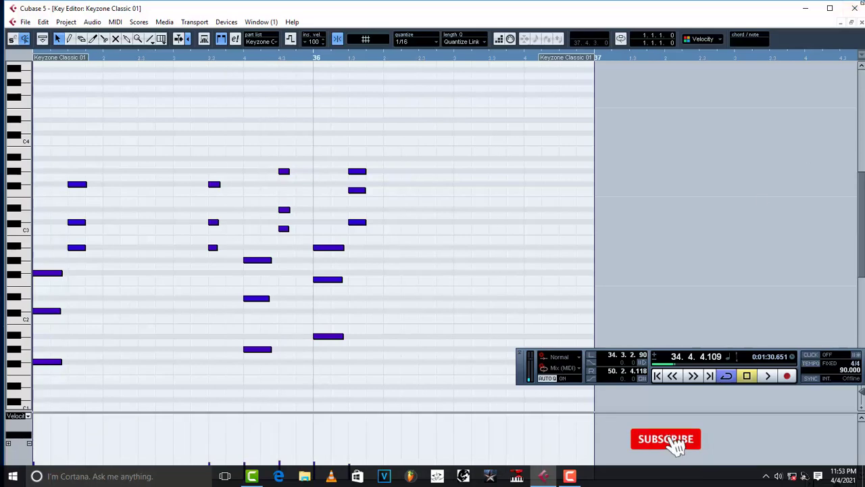
key(Escape)
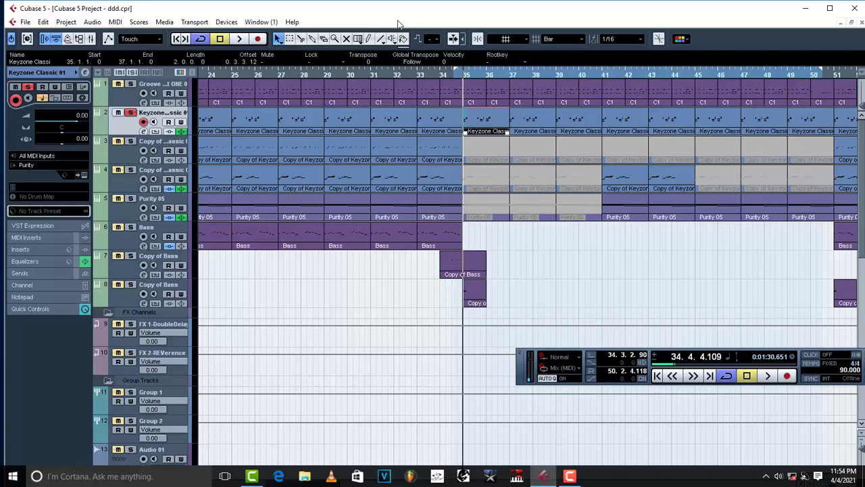
Add one instrument track below Keyzone Classic with Purity as its instrument
right_click(130, 123)
mouse_move(181, 133)
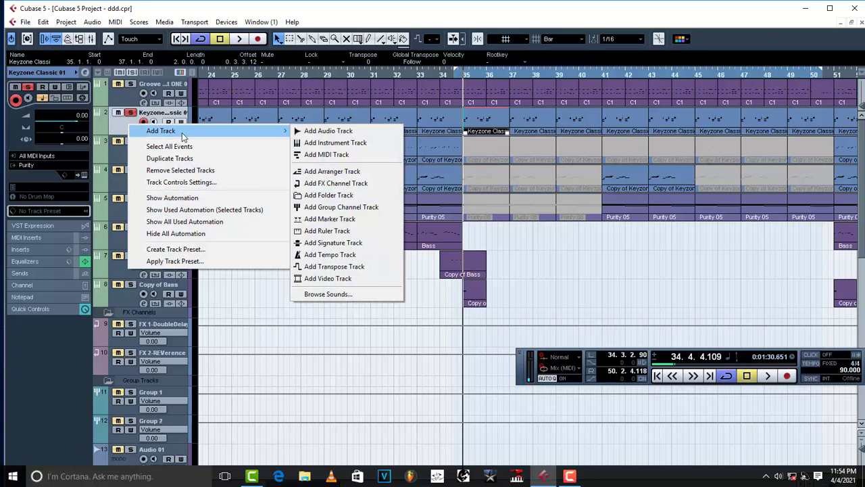
click(358, 143)
click(443, 245)
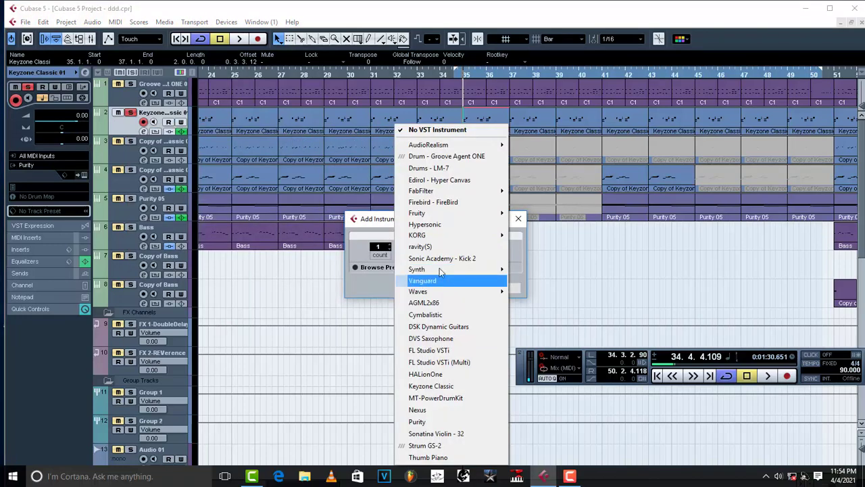
mouse_move(439, 214)
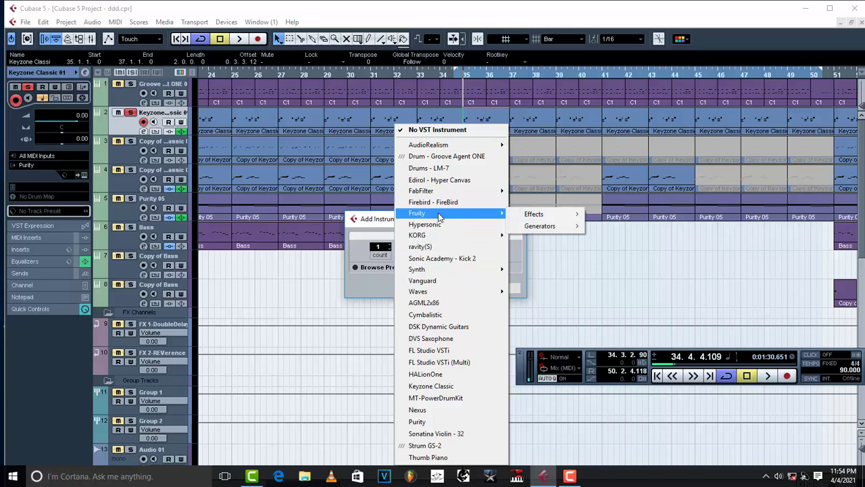
click(459, 420)
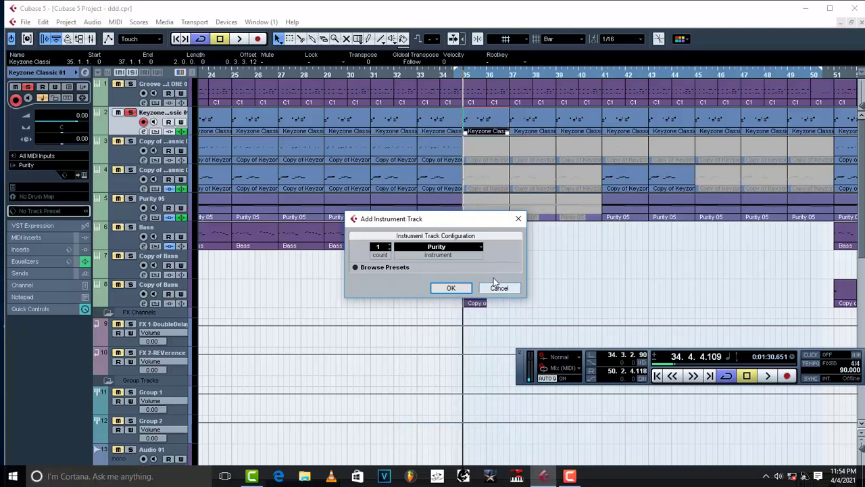
click(450, 286)
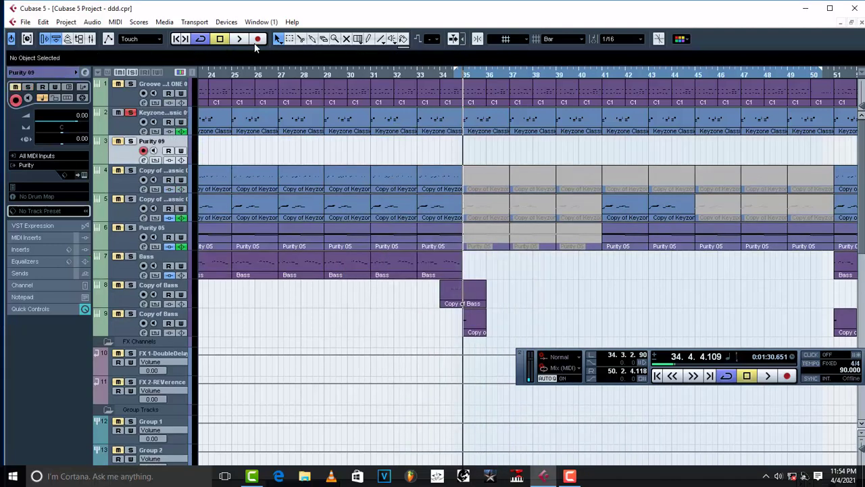
Draw an empty part about five and a half bars long on the new Purity track, starting near the end of bar 23
click(368, 39)
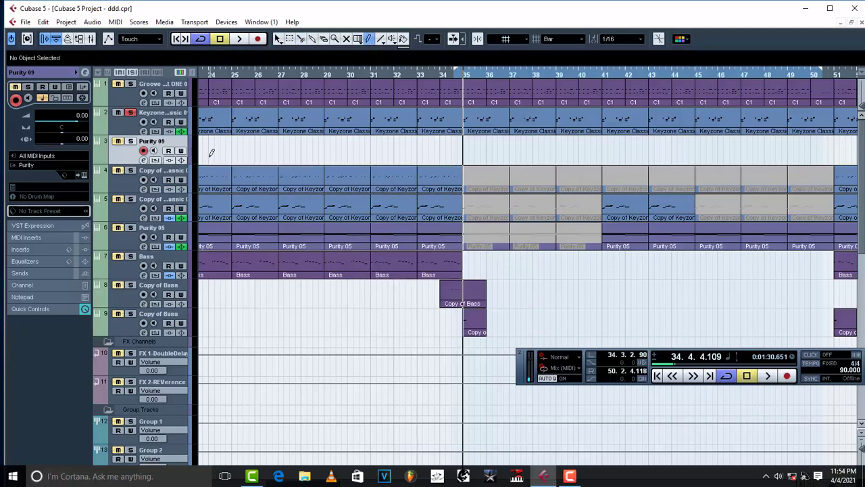
drag(206, 152, 333, 151)
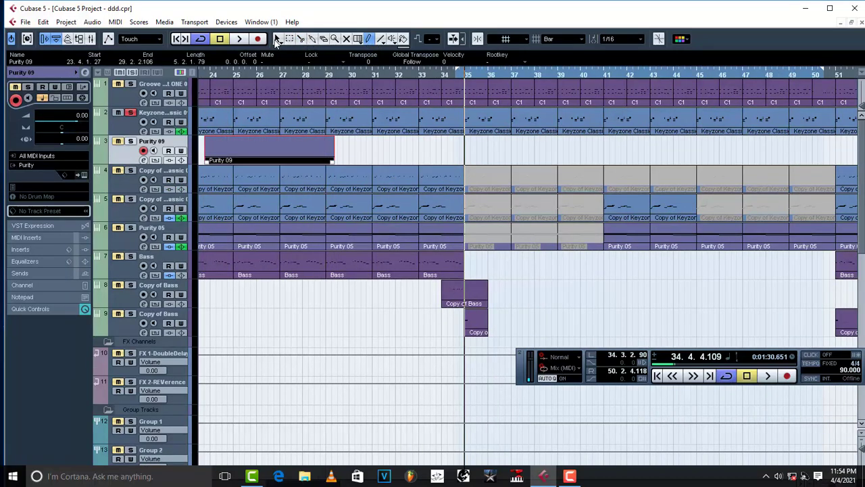
Open the new Purity part in the Key Editor and draw four notes descending in pitch, starting at bar 24
click(278, 39)
double_click(235, 149)
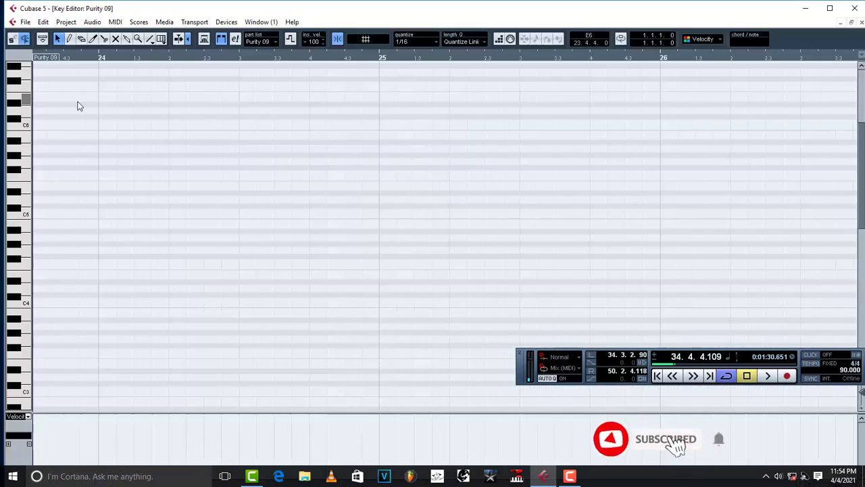
click(69, 39)
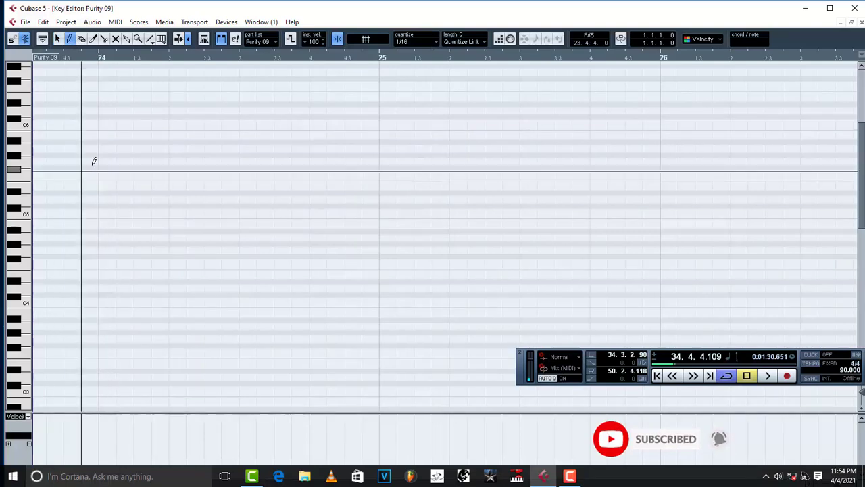
drag(103, 155, 151, 155)
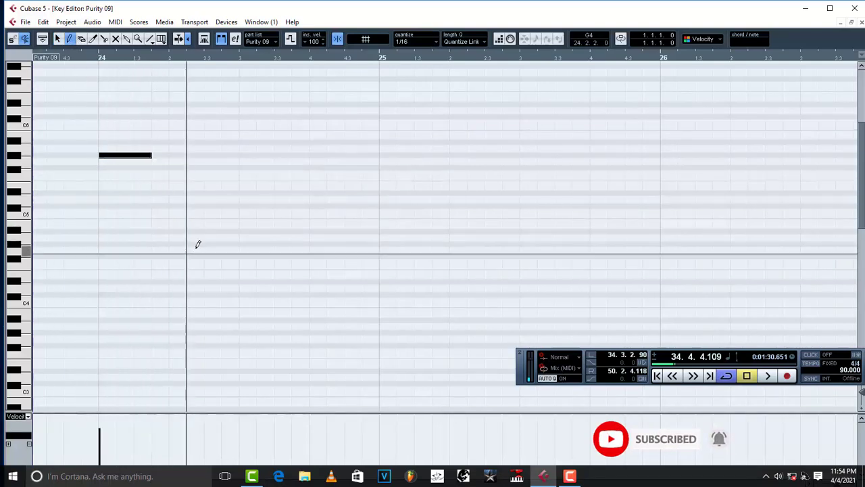
drag(186, 276, 239, 276)
drag(256, 365, 344, 365)
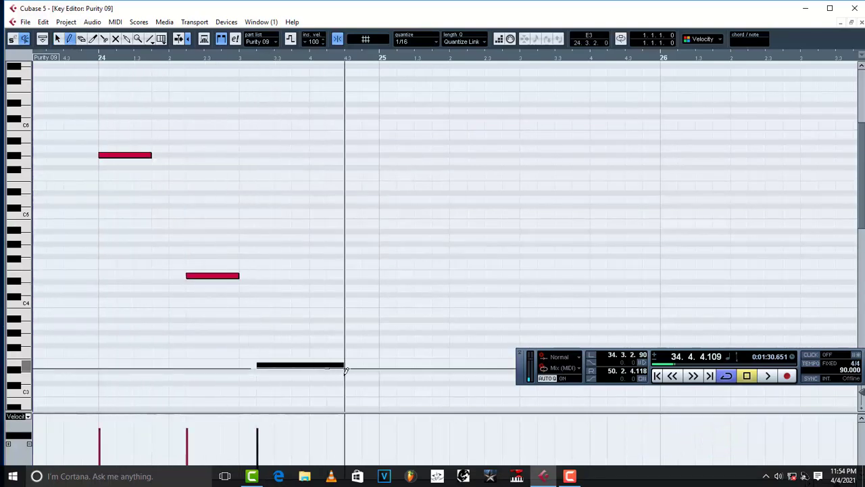
scroll(372, 311, down, 5)
drag(311, 319, 397, 319)
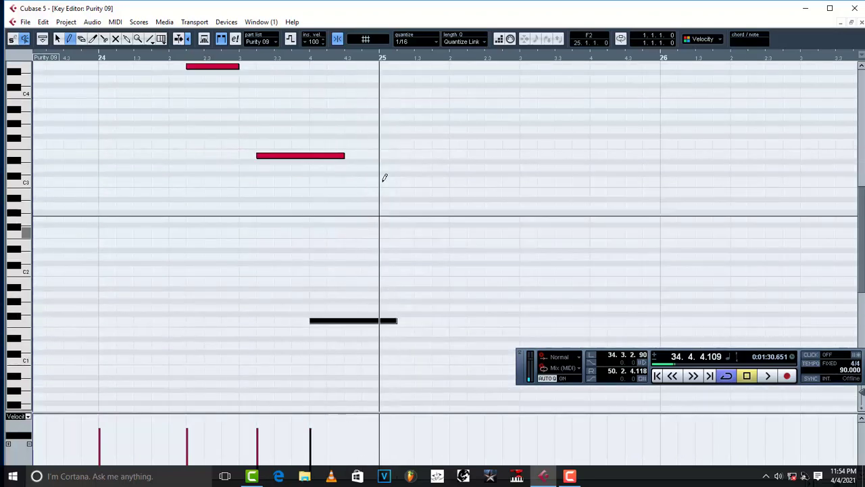
Add three more notes at varied pitches across bar 25 and two short notes at bar 26, and check the note velocities
click(405, 143)
drag(423, 128, 446, 135)
drag(468, 86, 572, 77)
drag(579, 230, 659, 230)
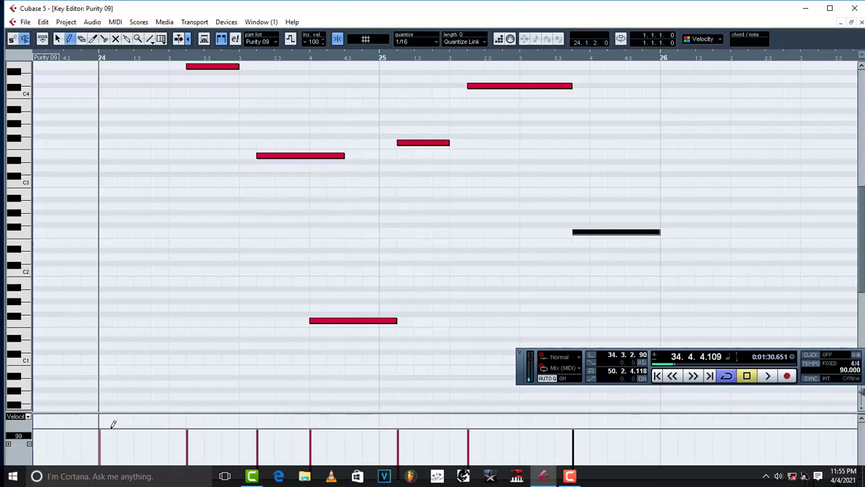
drag(662, 142, 711, 143)
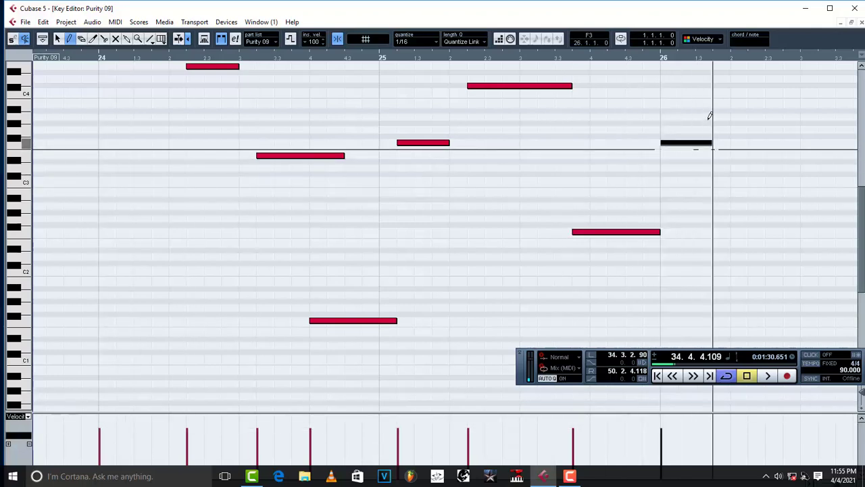
click(709, 116)
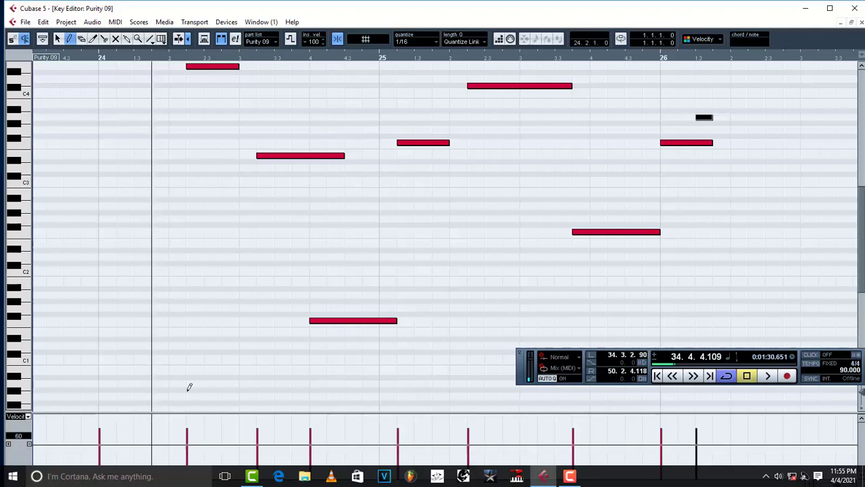
scroll(297, 259, up, 3)
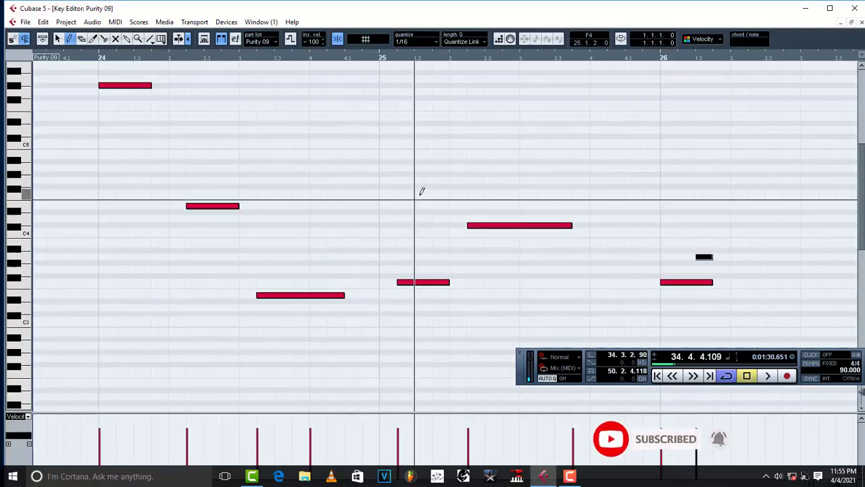
Close the note editor and remove the new Purity track below Keyzone Classic
click(855, 7)
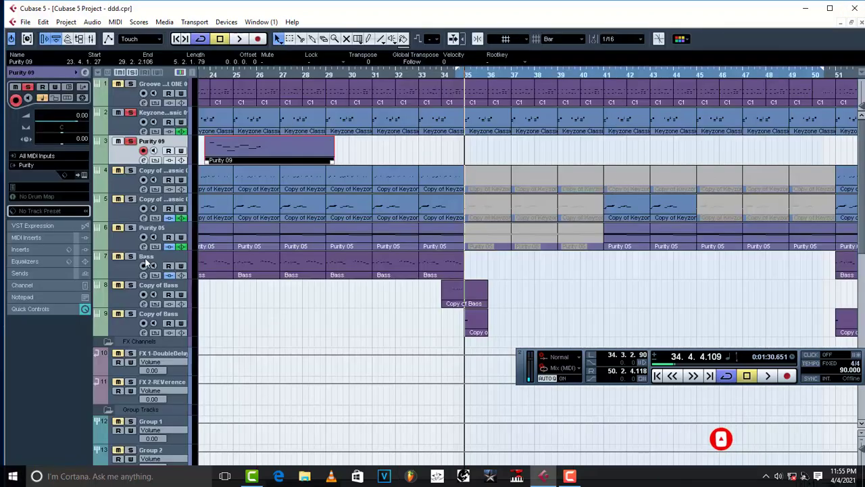
right_click(120, 150)
click(163, 196)
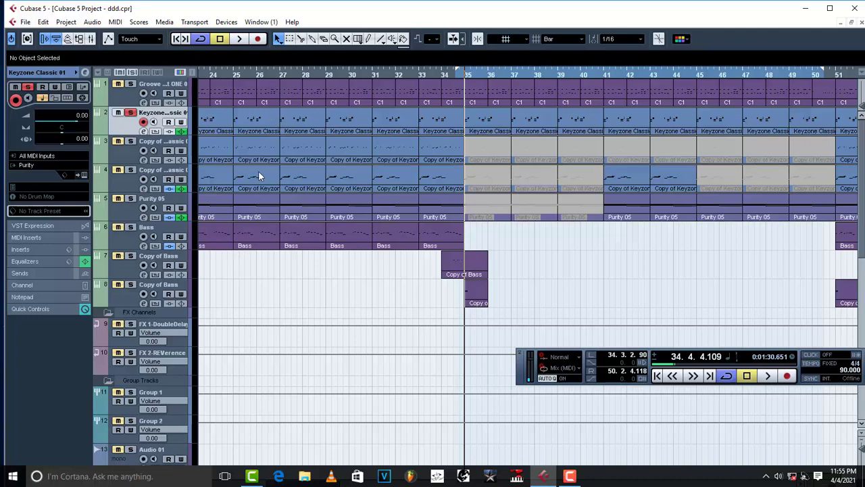
Examine the note velocities of the Keyzone Classic part at bar 25 and the available controller lane types, and close the editor
double_click(257, 122)
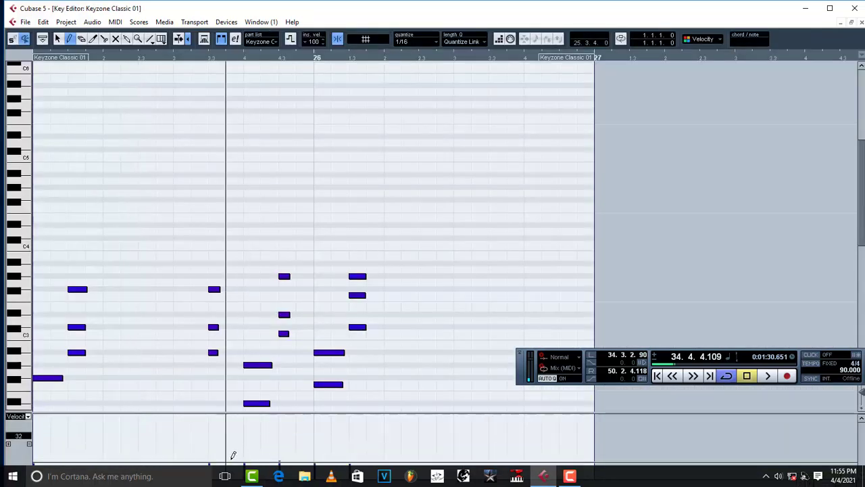
click(28, 415)
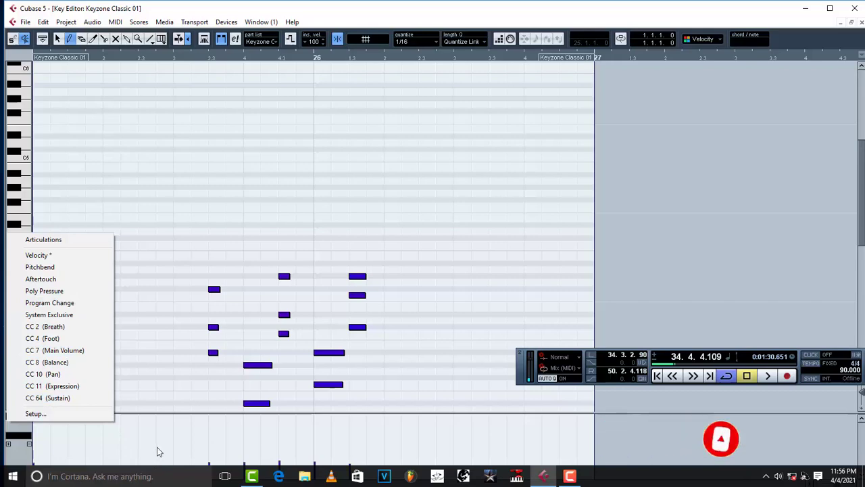
click(110, 433)
click(854, 8)
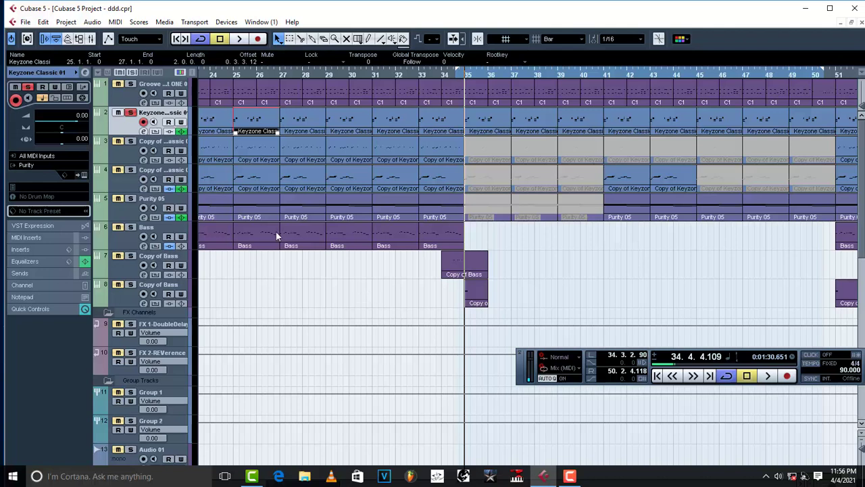
Play the soloed Keyzone Classic track with the Mixer open to check its level, then close the Mixer and maximize the project window
click(92, 39)
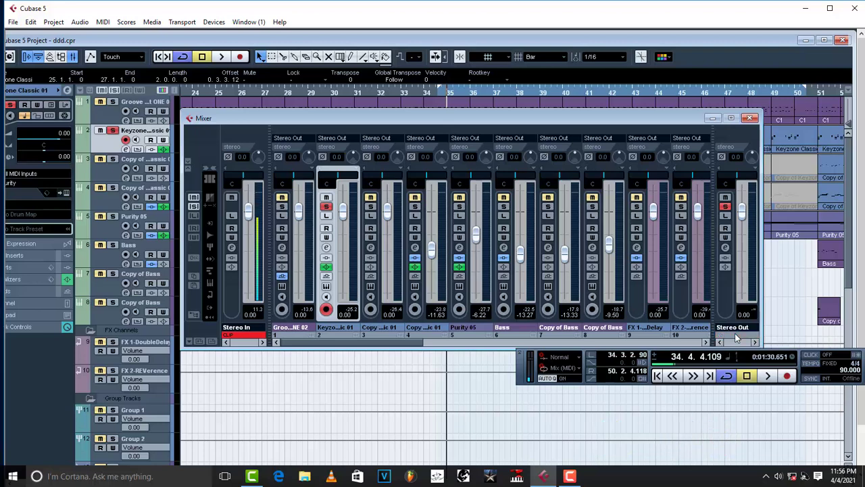
key(space)
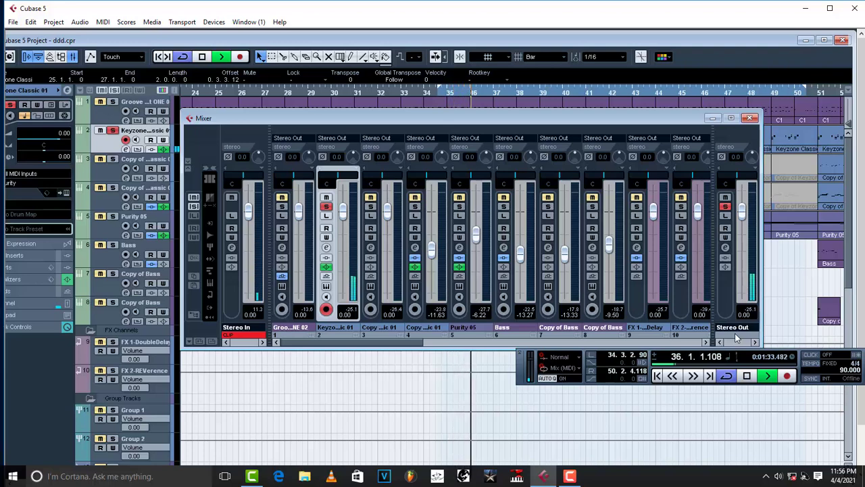
key(space)
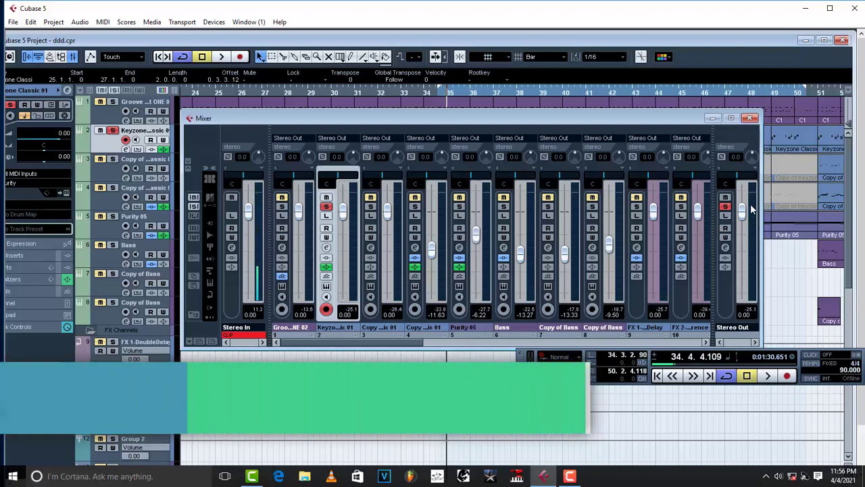
click(749, 118)
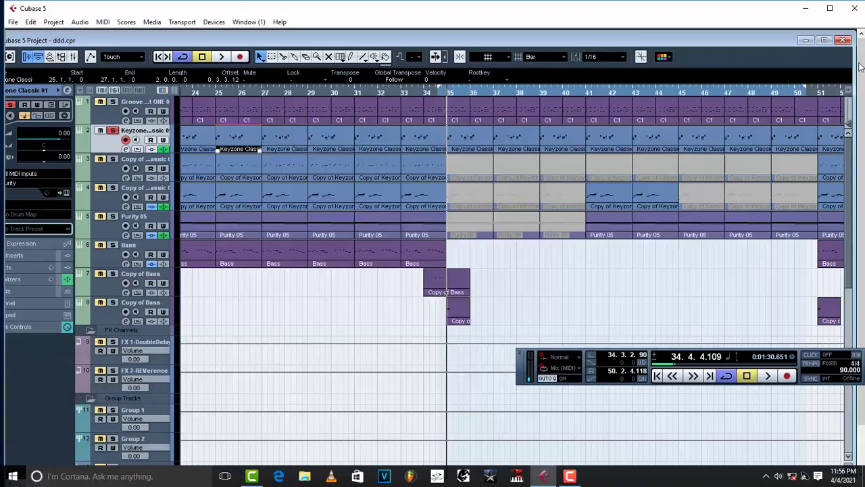
click(823, 39)
Briefly audition the soloed Keyzone Classic track on its own from the project window
scroll(247, 286, down, 3)
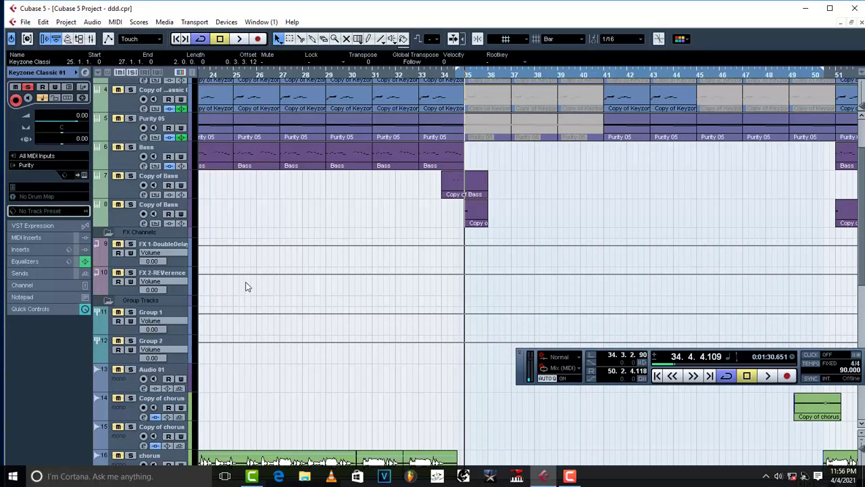
scroll(248, 286, up, 3)
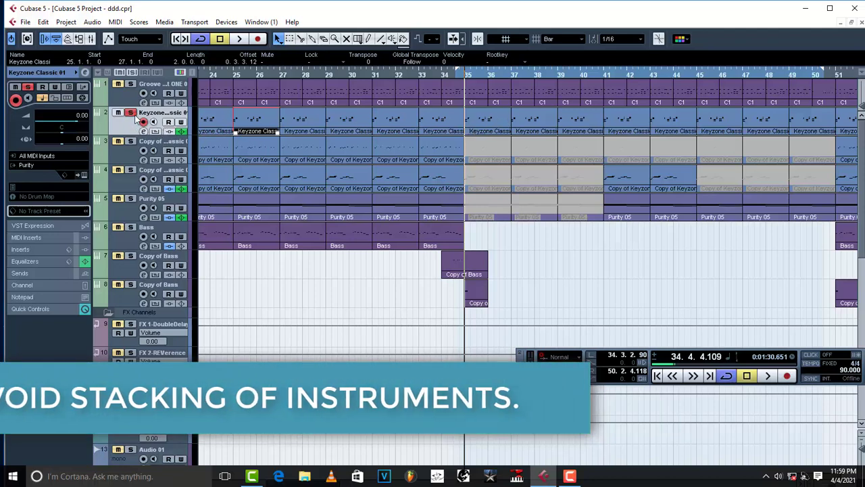
key(space)
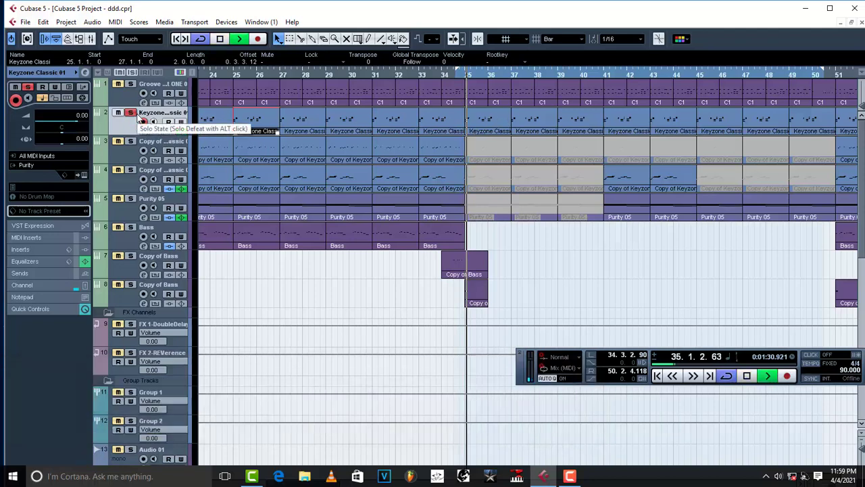
key(space)
Duplicate the Keyzone Classic track twice and audition the three stacked tracks together
right_click(127, 128)
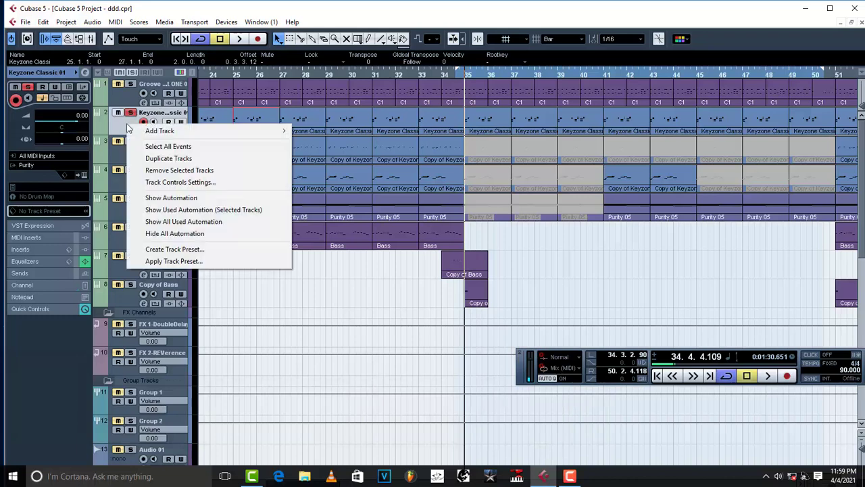
click(144, 155)
right_click(123, 153)
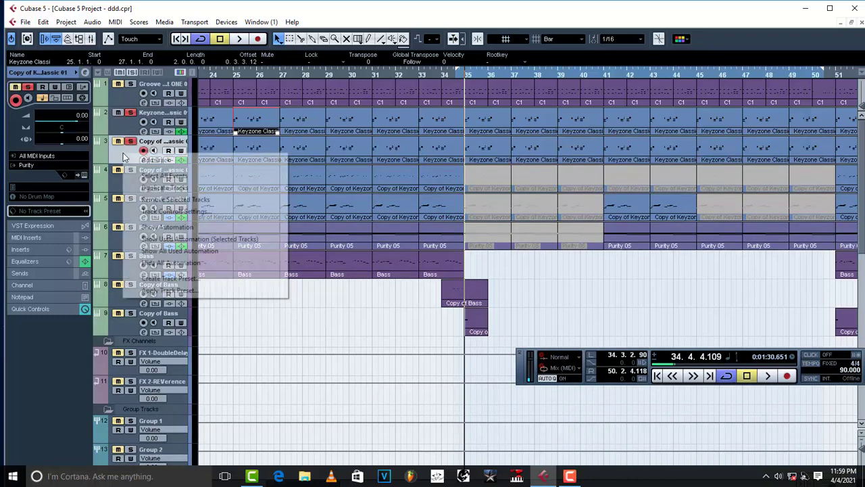
click(145, 186)
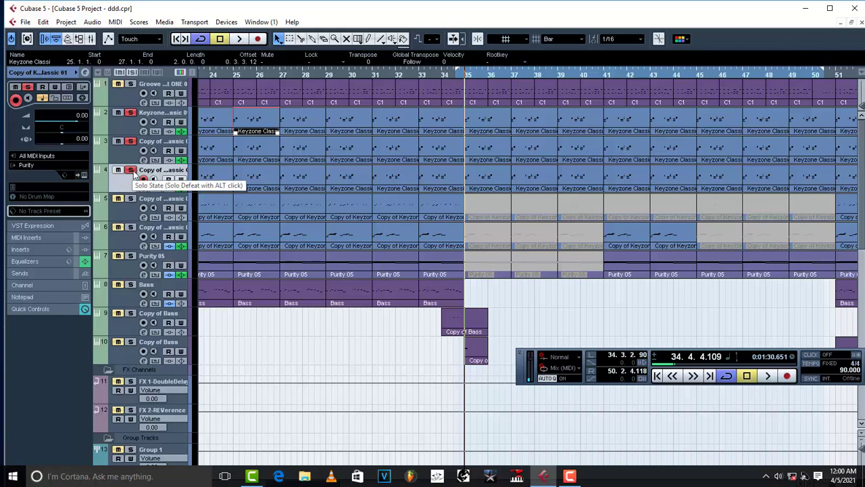
key(space)
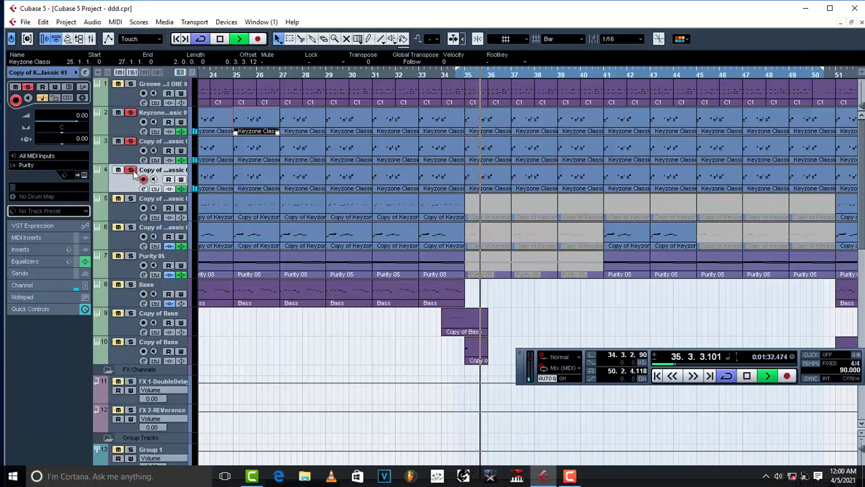
key(space)
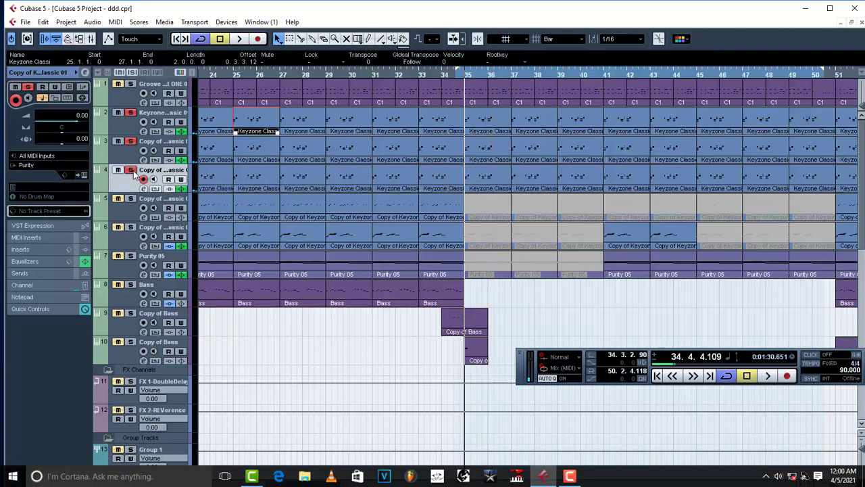
Remove both duplicates of the Keyzone Classic track, keeping the original
right_click(128, 178)
click(167, 225)
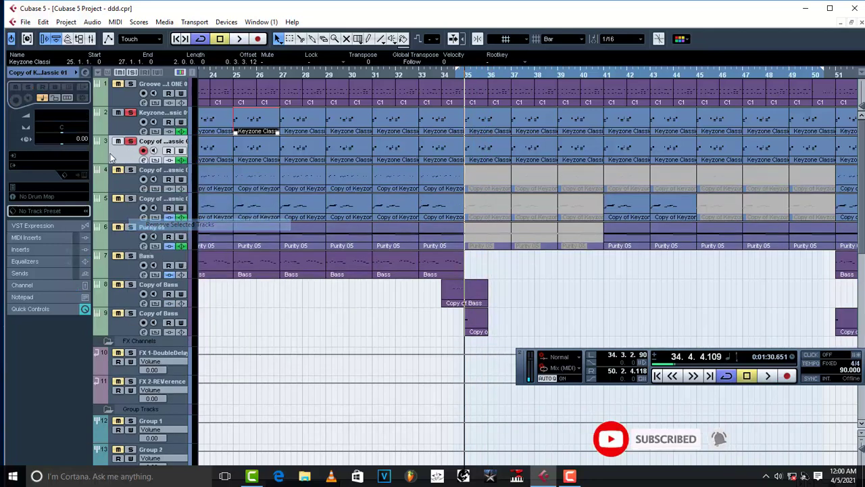
right_click(120, 157)
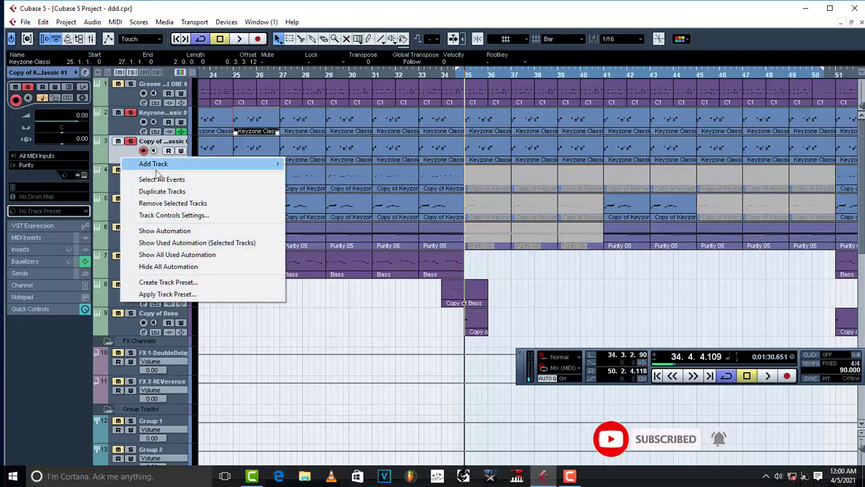
click(166, 202)
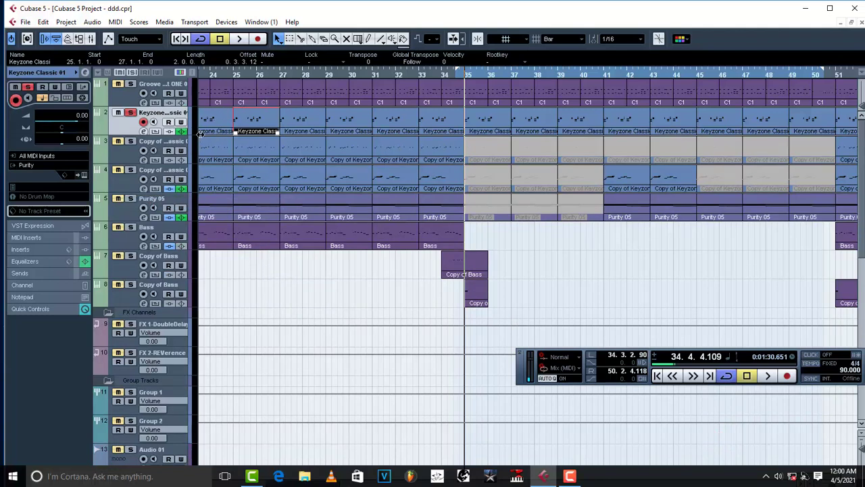
drag(196, 133, 201, 133)
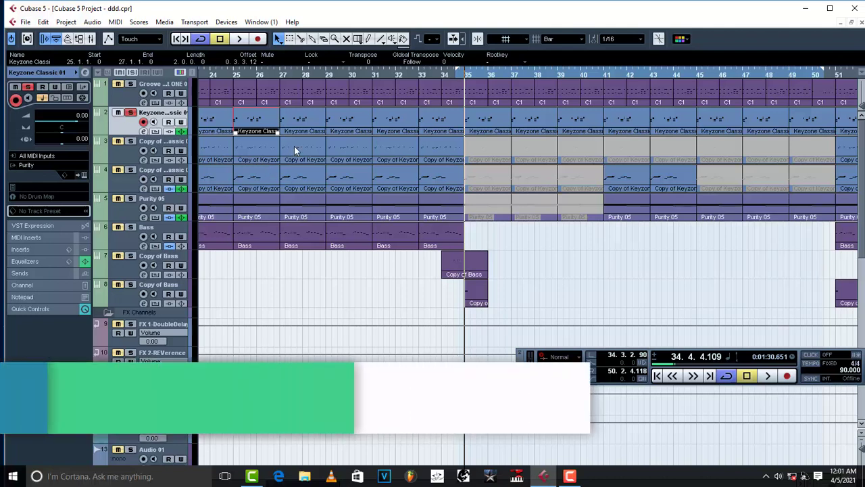
Open the USB Audio CODEC microphone's properties from the Windows recording devices and review its level, general and listen settings
right_click(778, 476)
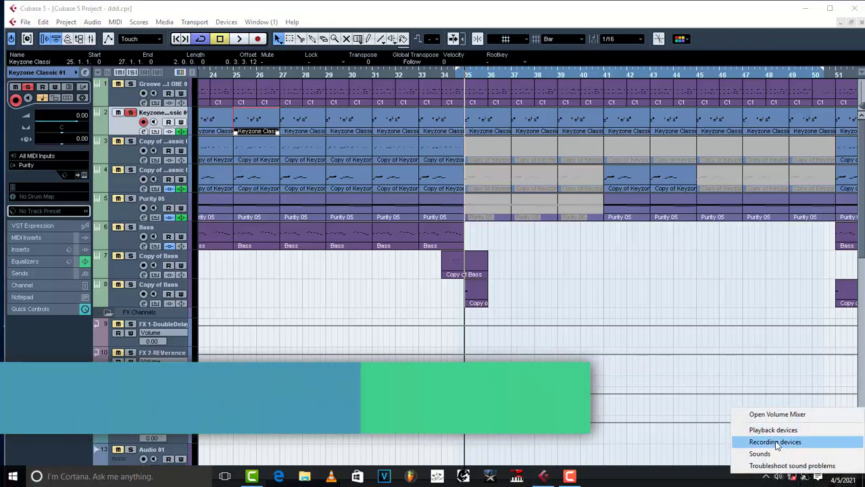
click(770, 441)
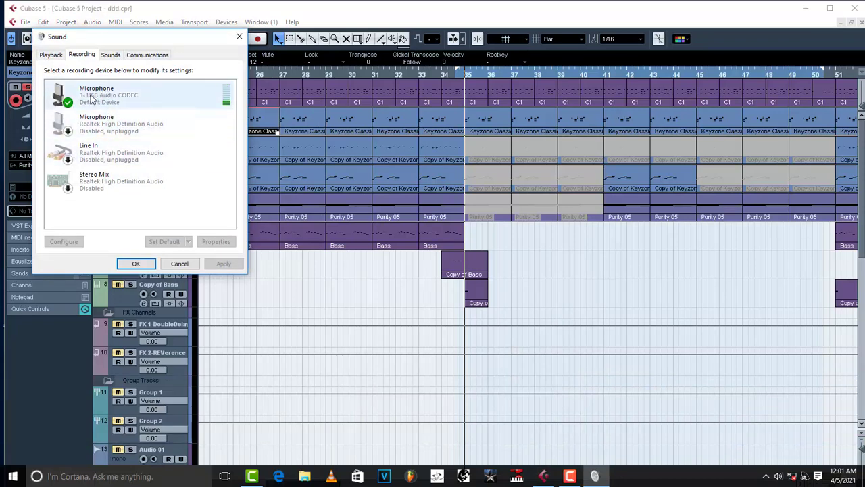
double_click(102, 100)
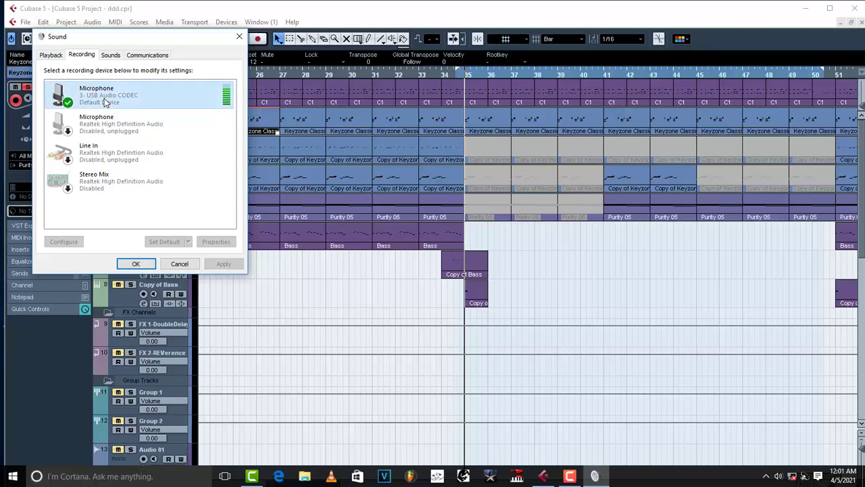
click(115, 97)
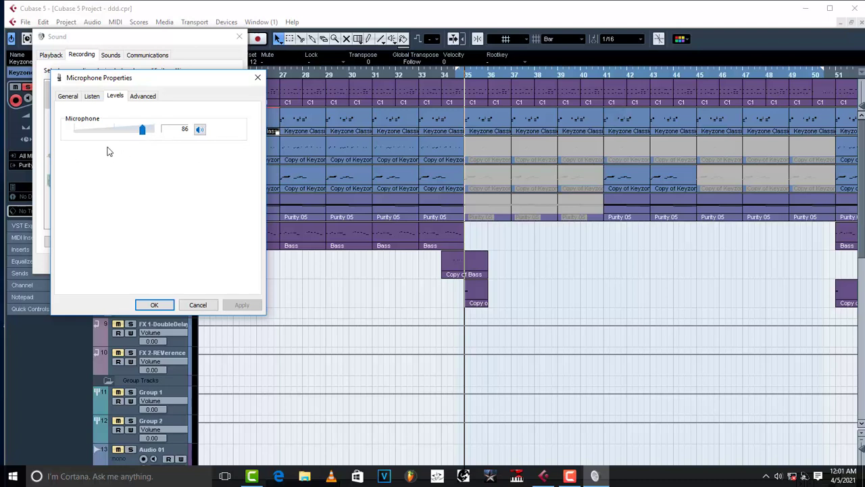
mouse_move(142, 131)
mouse_down()
mouse_move(158, 133)
mouse_move(142, 135)
mouse_up()
click(70, 99)
click(92, 98)
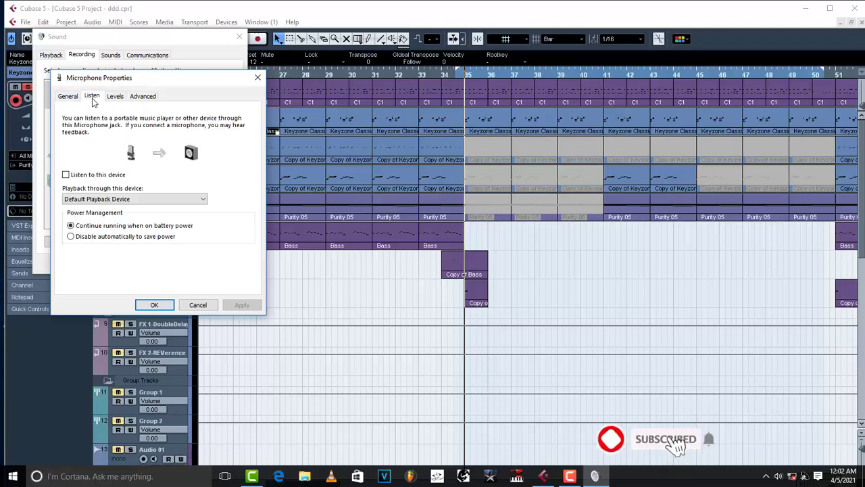
Review the microphone's advanced format settings and the Windows sound scheme and playback devices, and close the sound settings
click(143, 96)
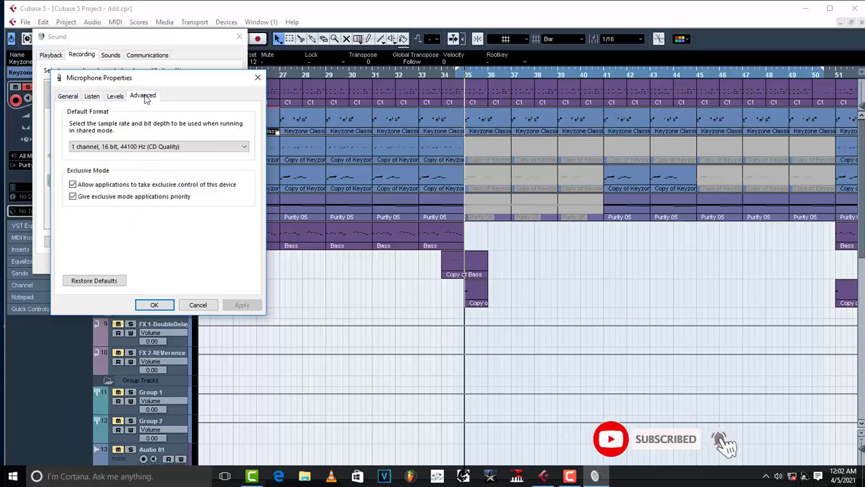
click(259, 80)
click(111, 55)
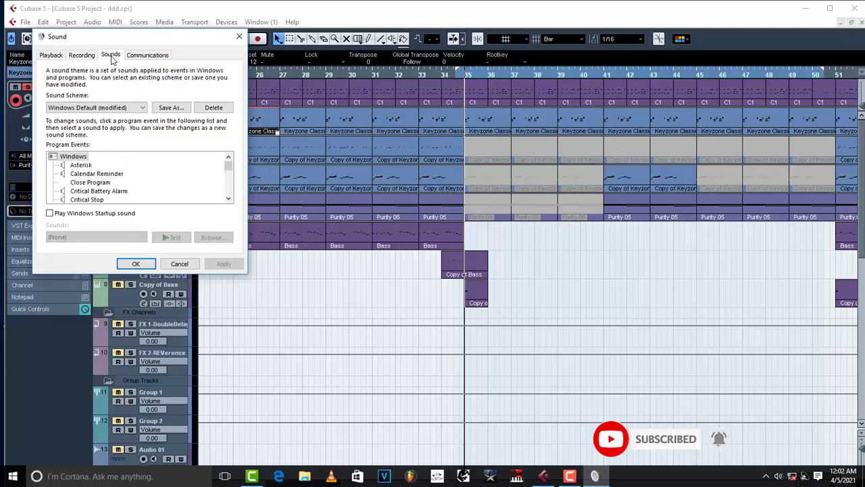
click(54, 56)
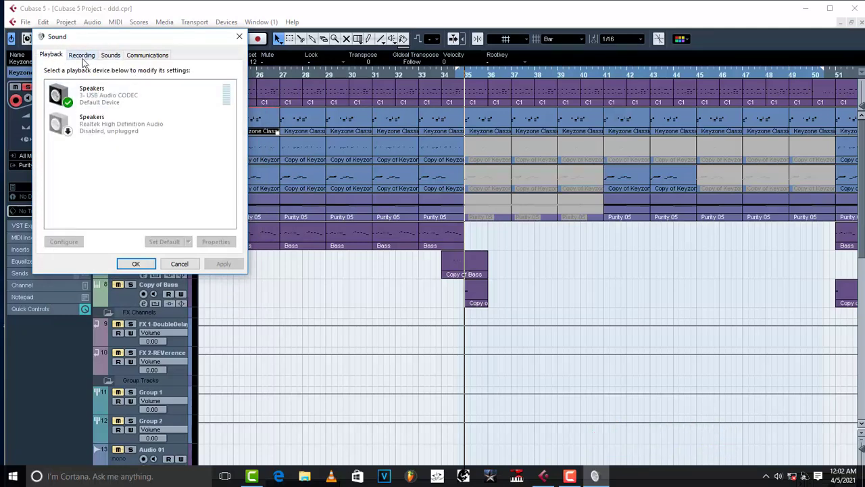
click(240, 37)
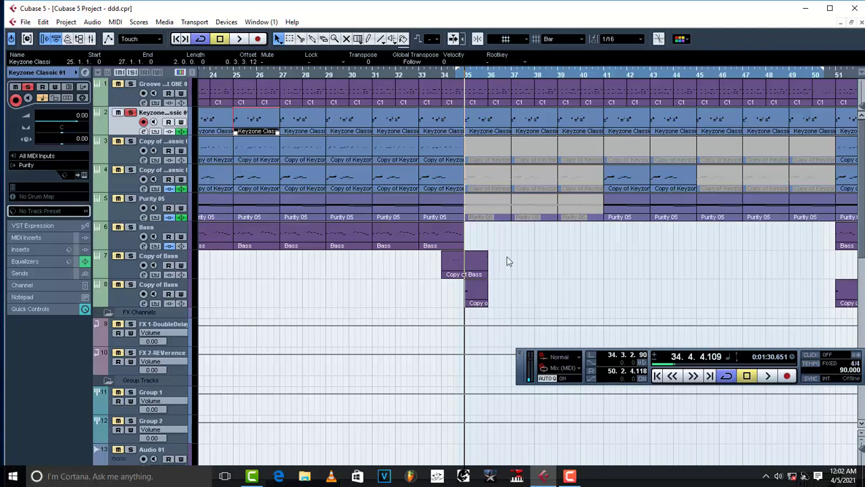
Boost the verses-05 clip's volume to about 10.06 dB on the verses track, and reset it to 0 dB
scroll(419, 309, down, 6)
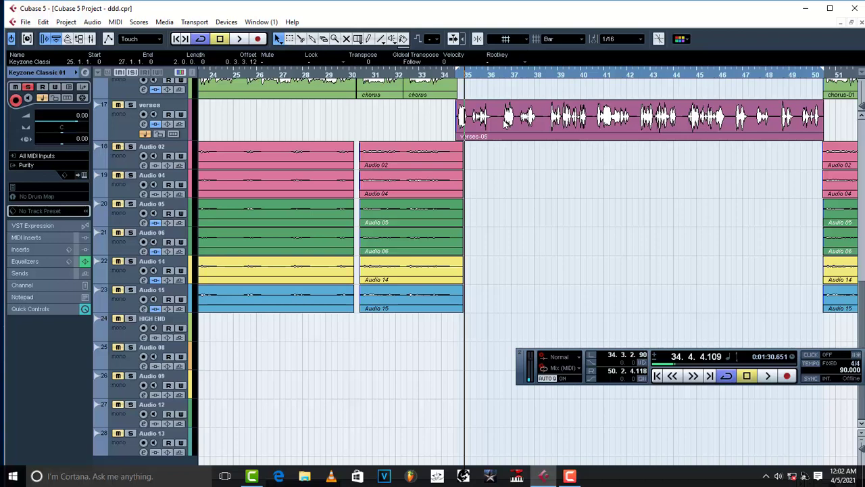
click(505, 122)
drag(641, 102, 656, 35)
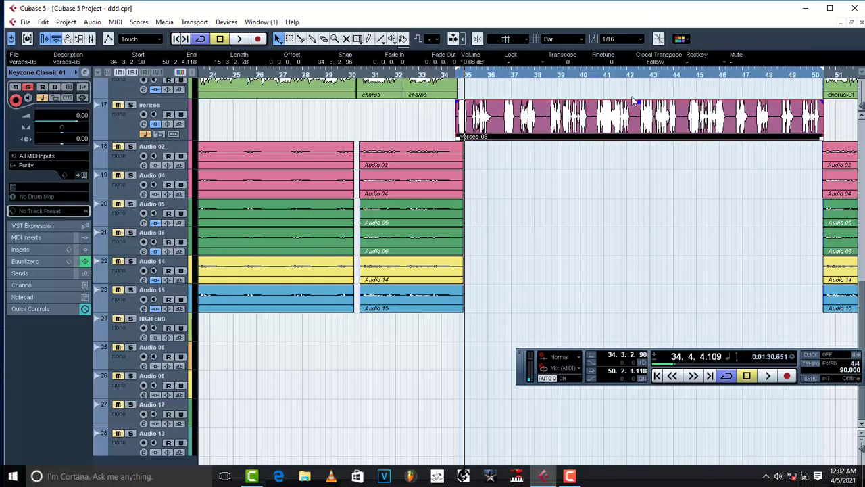
click(471, 61)
key(BackSpace)
text(0)
key(Return)
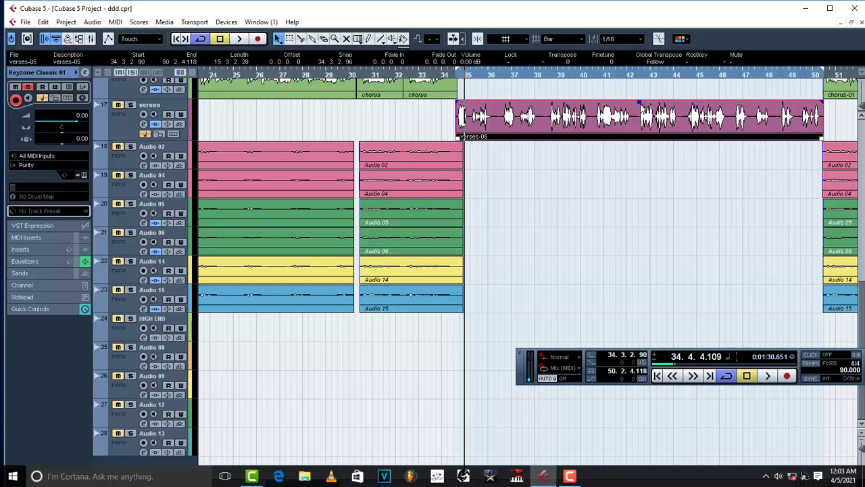
Boost the verses-05 clip's volume again to about 10.24 dB and return it to 0 dB
drag(638, 102, 639, 31)
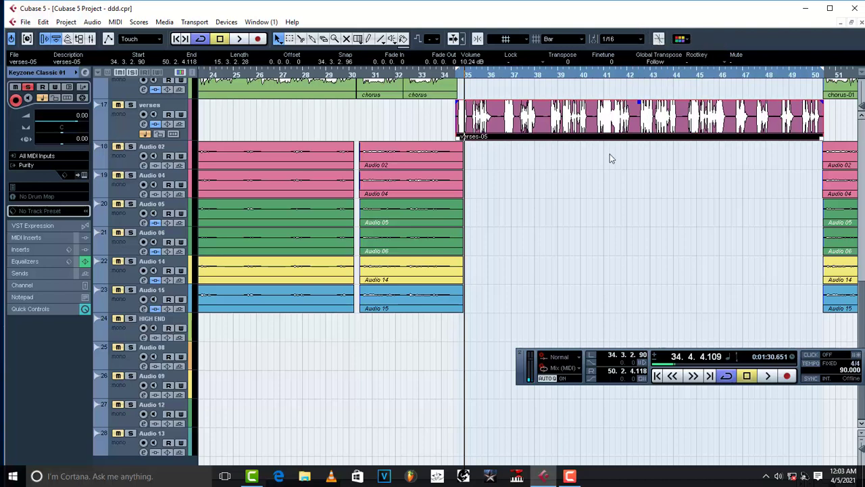
mouse_move(639, 101)
mouse_down()
mouse_move(640, 109)
mouse_move(639, 76)
mouse_move(639, 106)
mouse_up()
text(4)
key(Return)
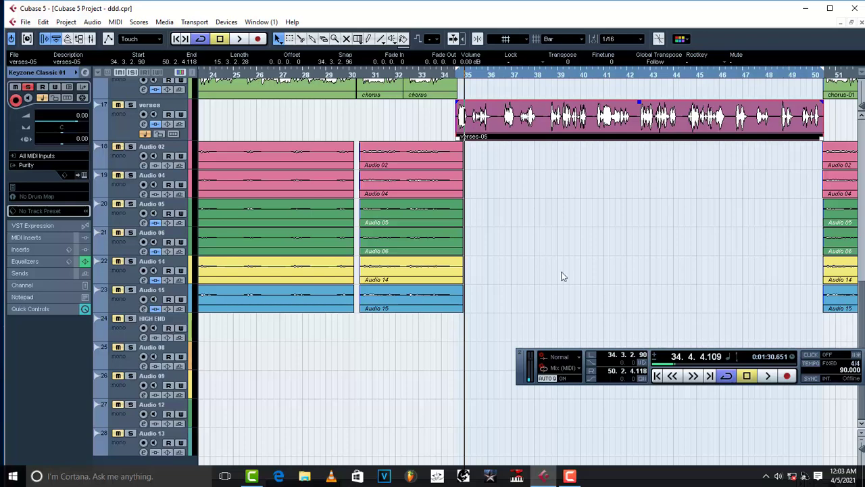
Lower the Stereo In channel's fader to about -0.67 dB in the mixer
click(82, 40)
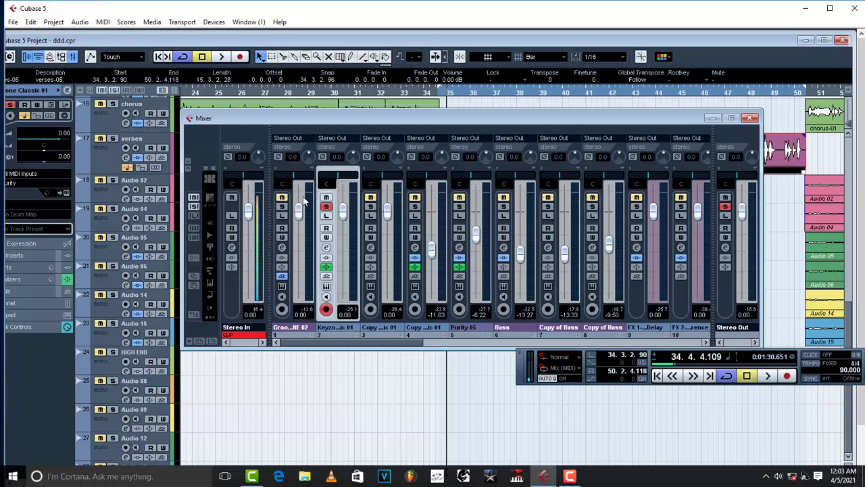
drag(252, 211, 262, 230)
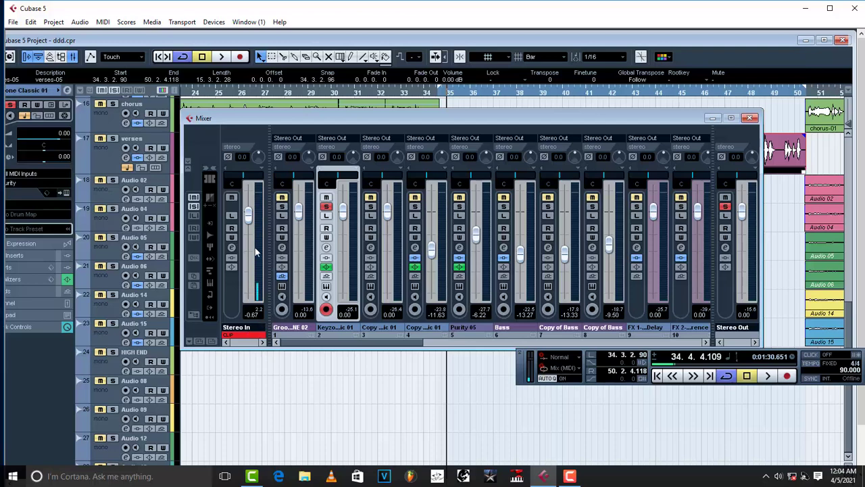
click(256, 333)
Clear the track solo, play the full arrangement while checking the Stereo Out level in the mixer, and close the mixer
key(space)
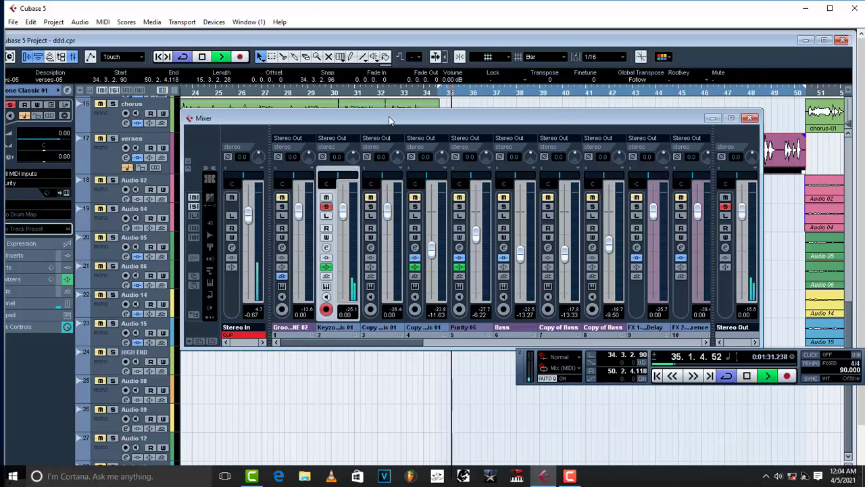
scroll(134, 214, up, 4)
scroll(133, 214, up, 3)
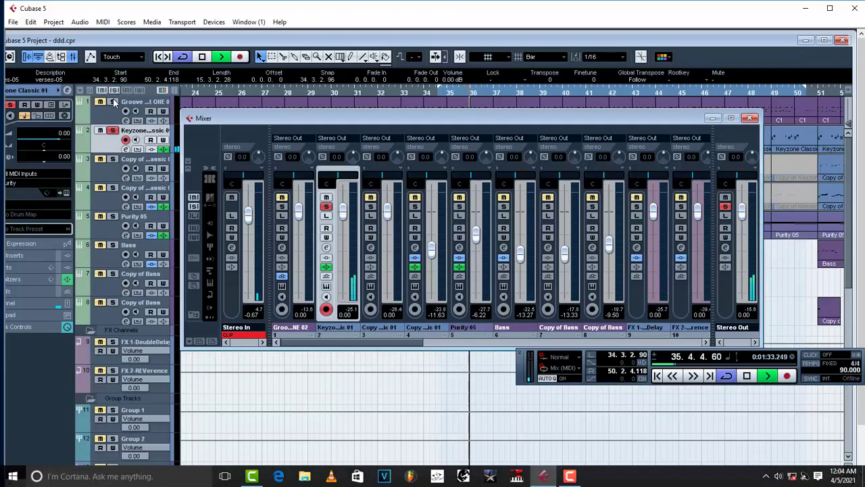
key(F3)
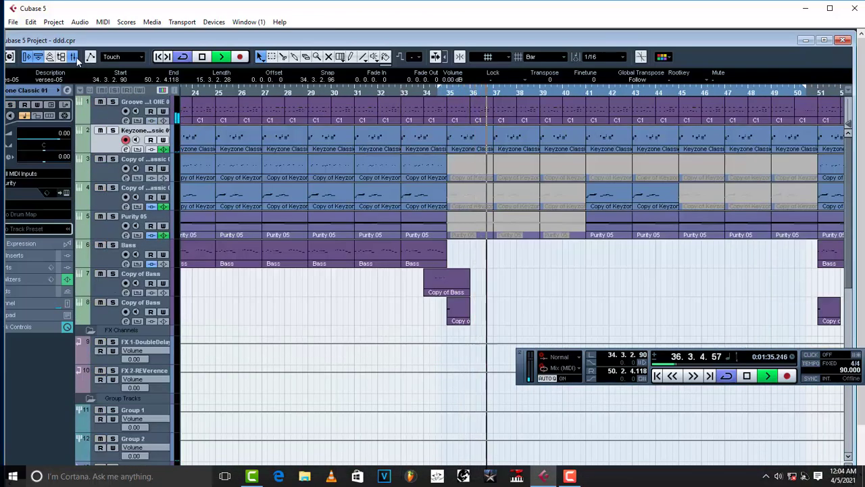
key(F3)
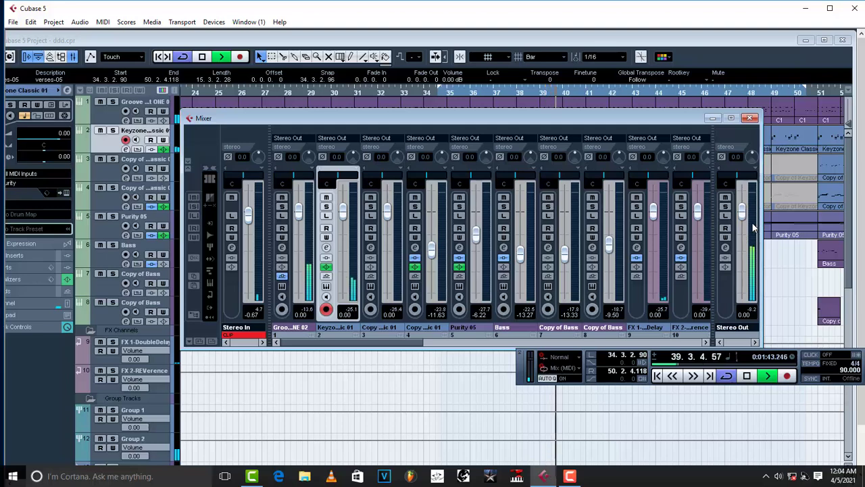
key(space)
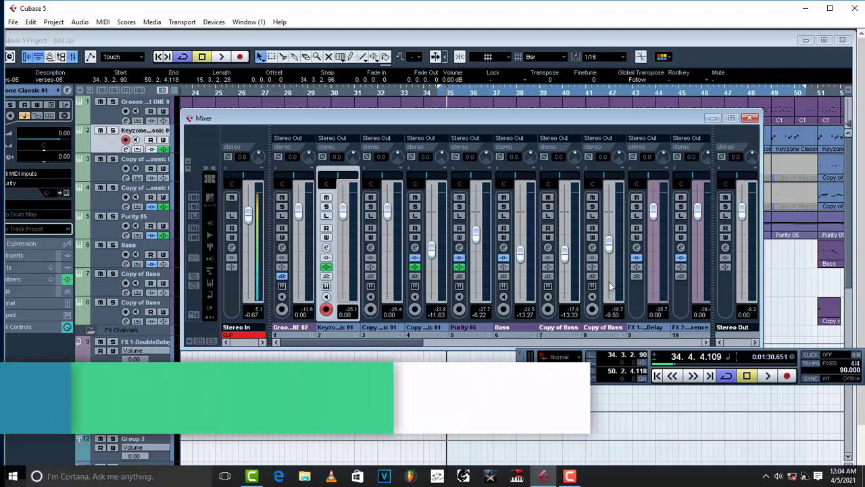
click(749, 118)
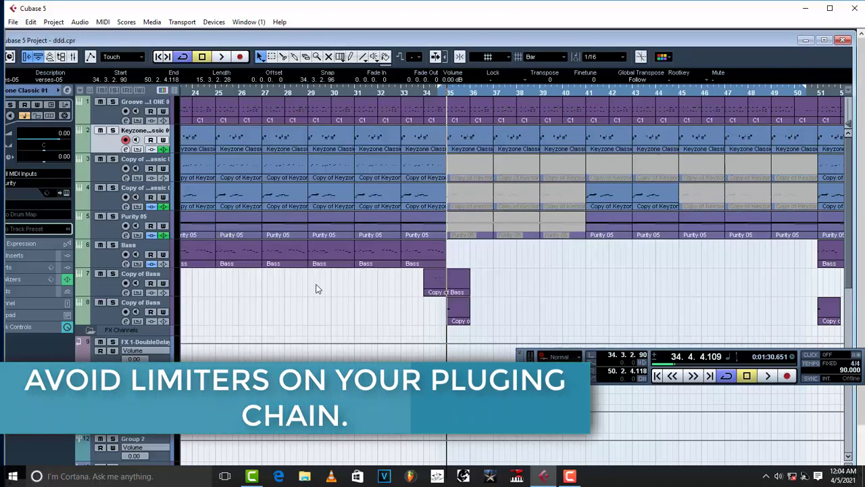
Load FabFilter Pro-L 2 into the first insert slot of the Audio 01 track
scroll(274, 299, down, 5)
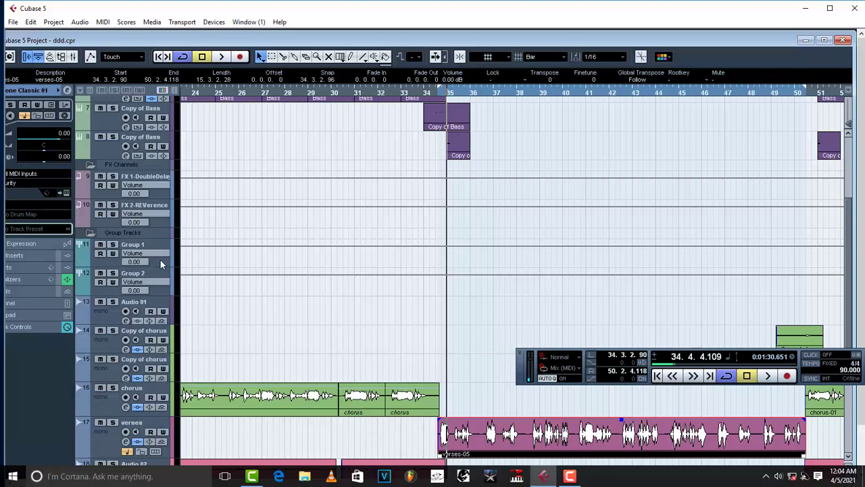
click(158, 306)
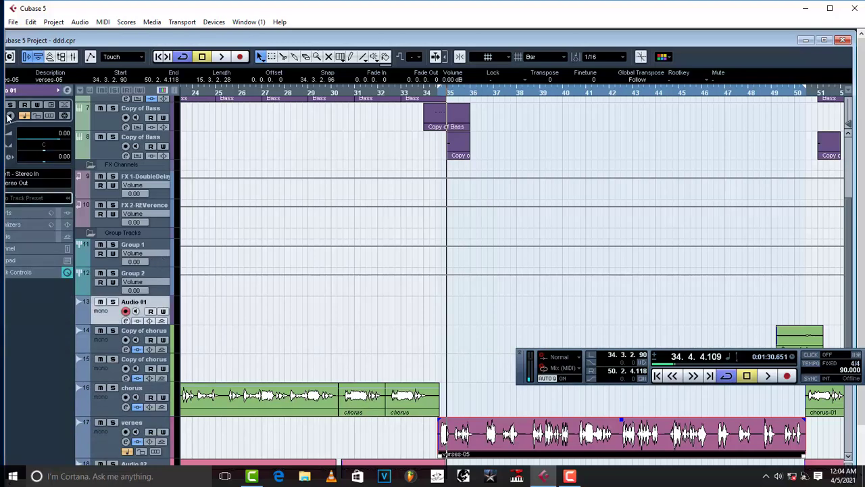
click(67, 89)
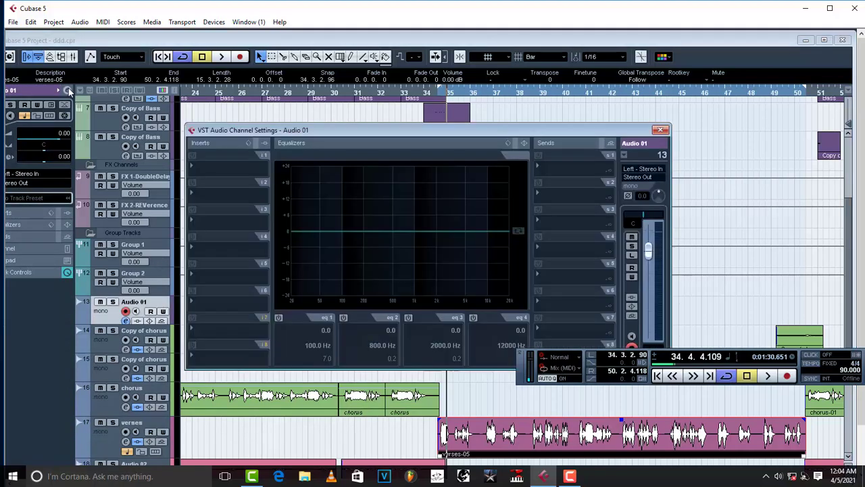
click(221, 175)
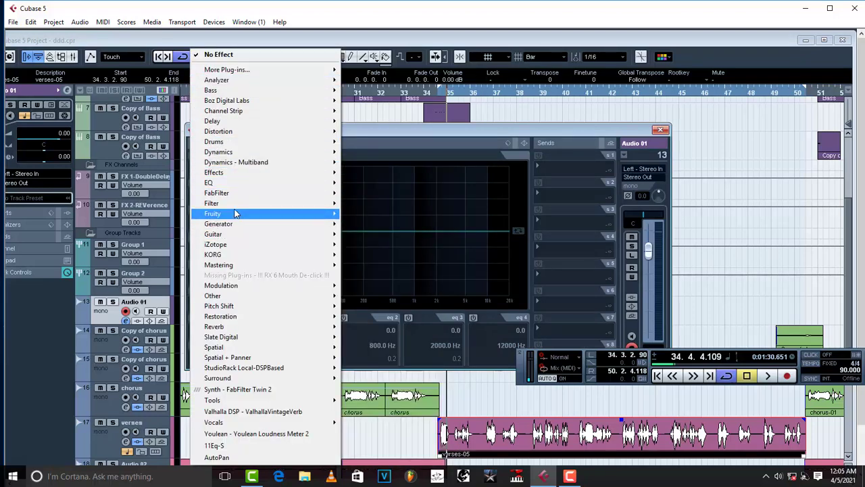
mouse_move(236, 196)
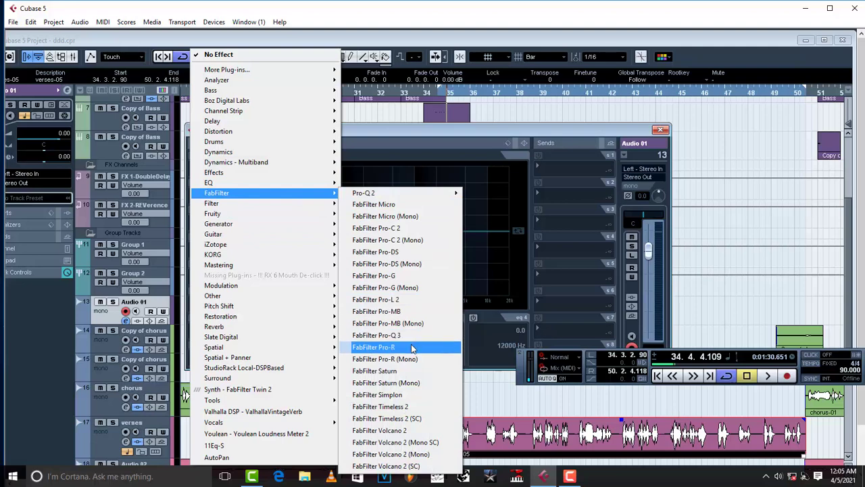
click(403, 299)
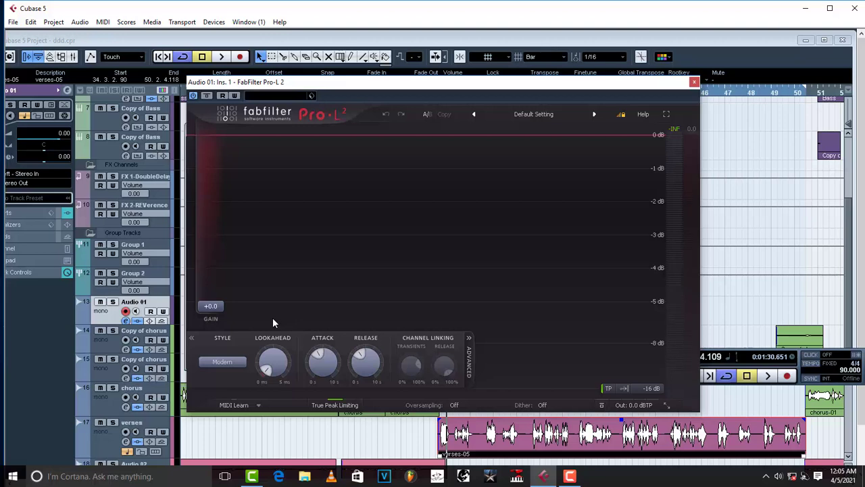
Raise the limiter's gain to about +21.3 dB and bring it back down to about +15.1 dB
drag(211, 306, 229, 198)
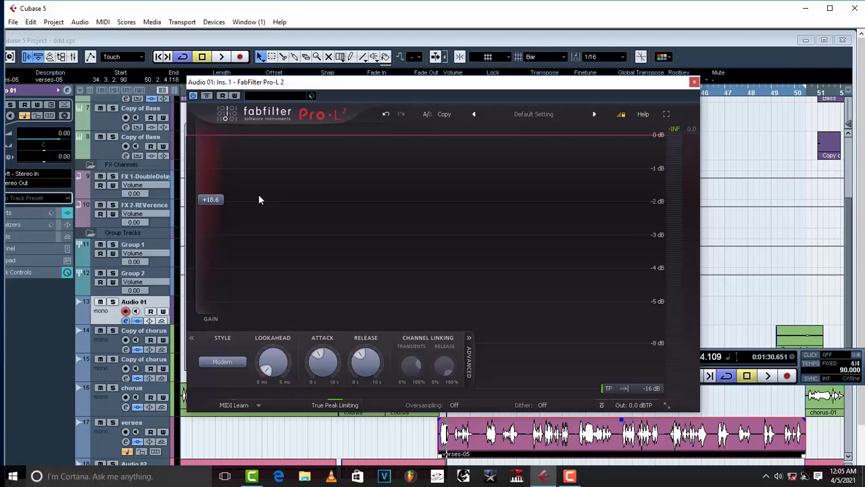
mouse_move(209, 203)
drag(214, 199, 216, 185)
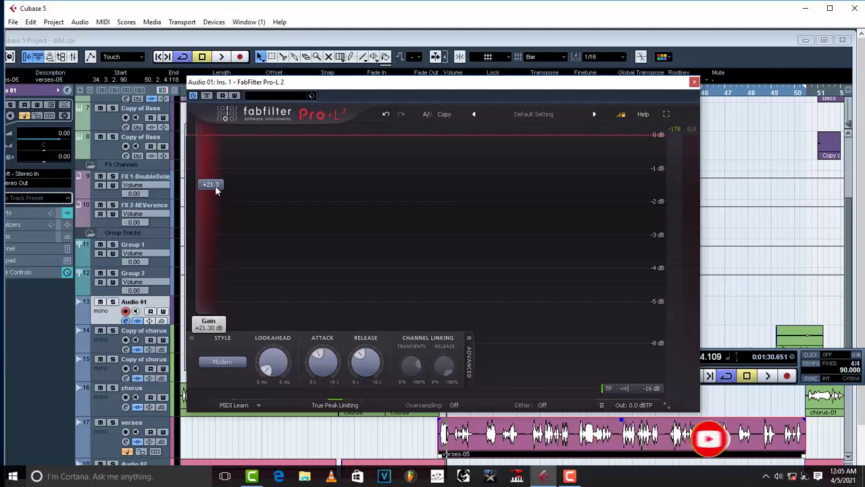
drag(214, 185, 214, 199)
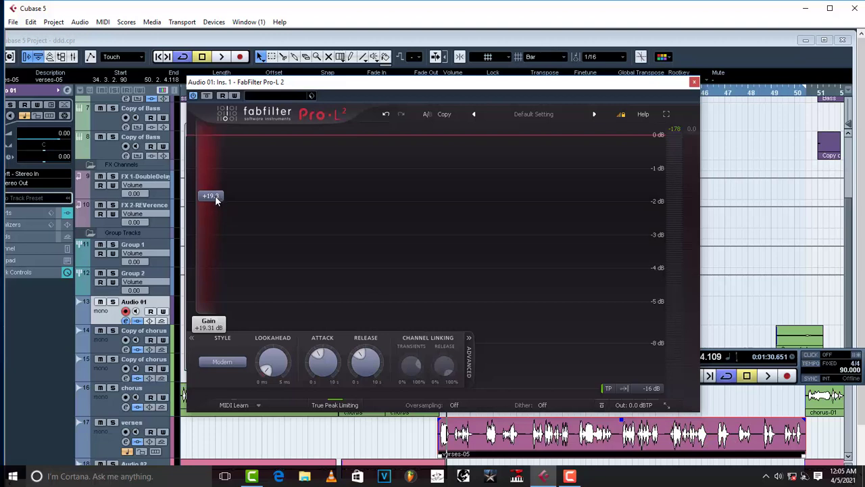
drag(216, 200, 223, 223)
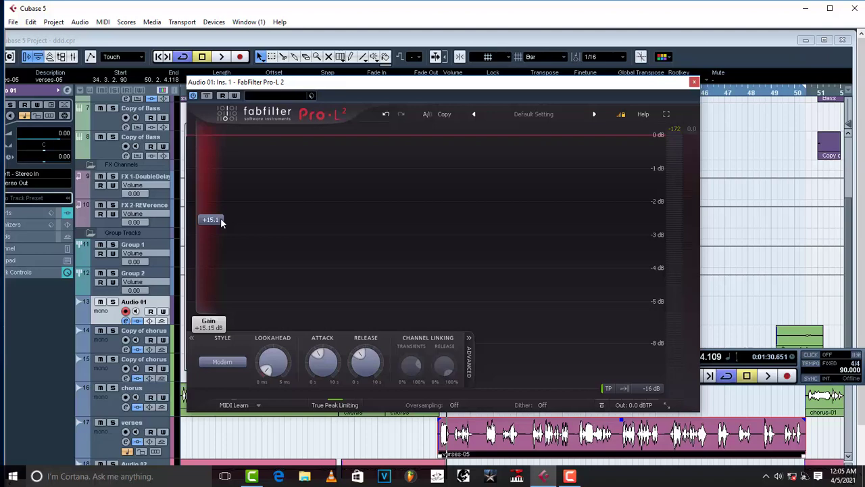
Close the limiter and remove it from the Audio 01 track's first insert slot
click(694, 82)
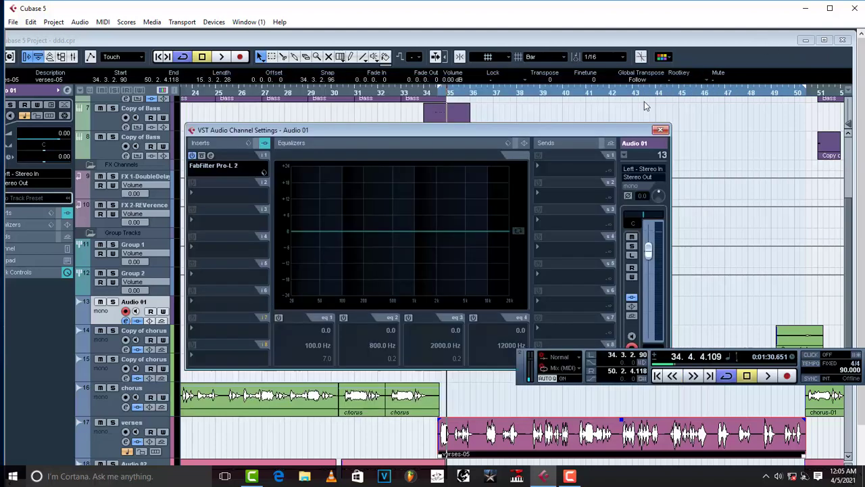
click(209, 167)
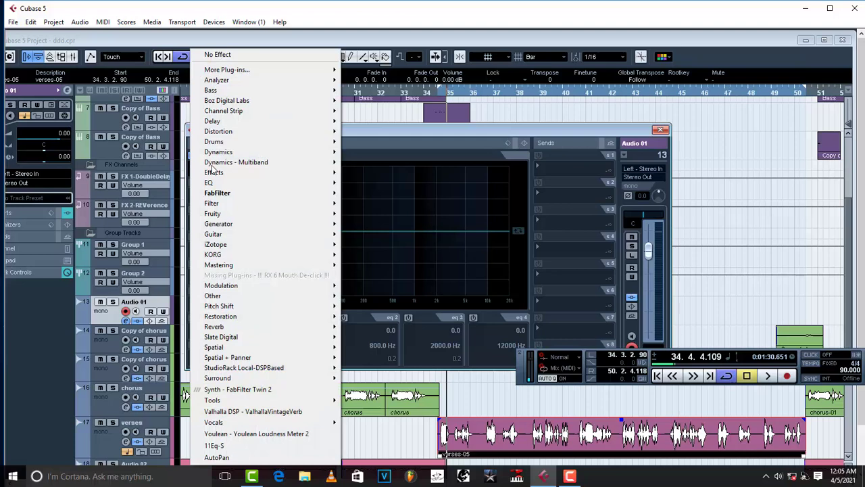
click(233, 54)
key(Return)
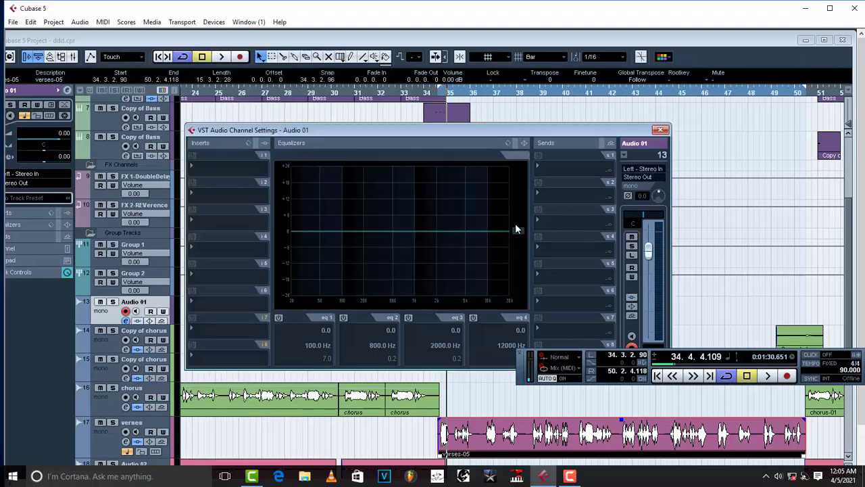
Lower the Keyzone Classic channel's input gain to about -5.8 dB in the mixer
click(73, 58)
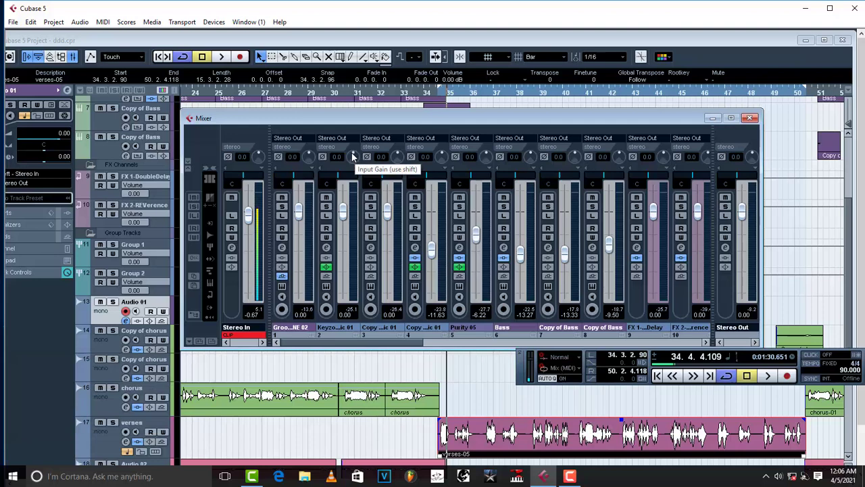
drag(352, 157, 351, 162)
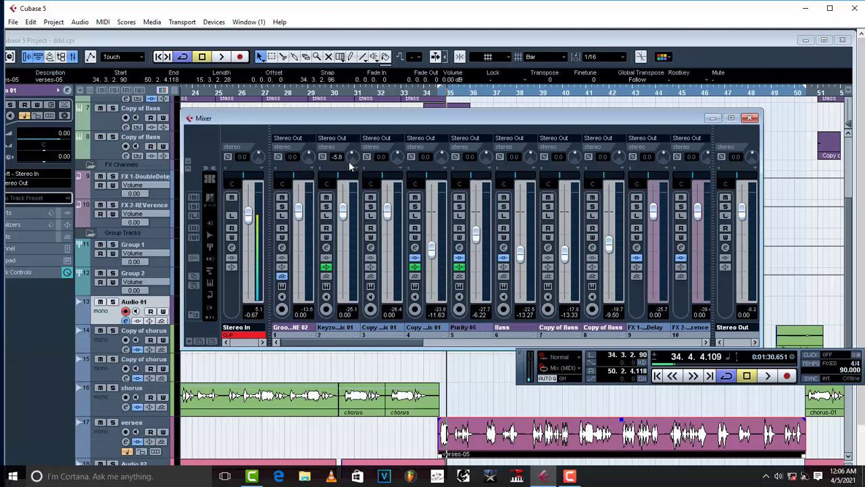